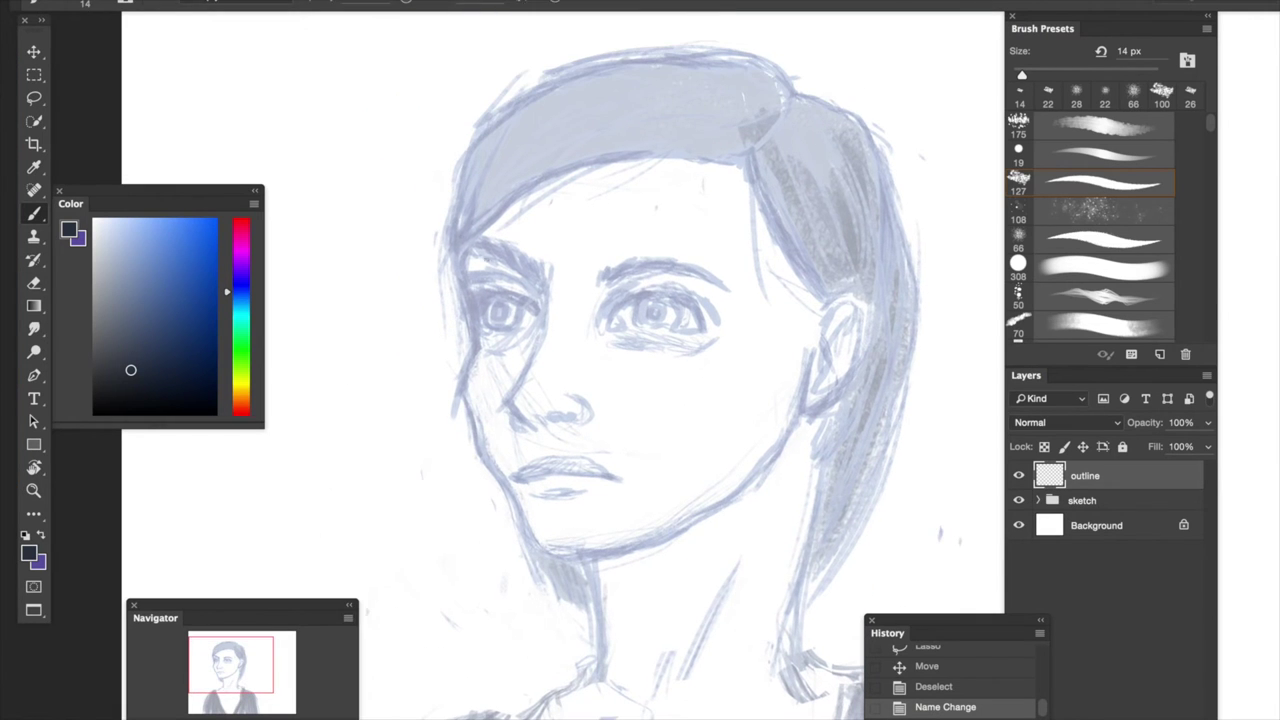
- Ink a dark outline down the face's left edge and extend the jawline toward the ear
mouse_move(462, 246)
mouse_down()
mouse_move(490, 462)
mouse_move(570, 556)
mouse_move(806, 400)
mouse_up()
key(e)
drag(650, 532, 720, 498)
- Ink the jaw, the ear and its inner details, two neck lines and the nose's left side
key(b)
mouse_move(808, 412)
mouse_down()
mouse_move(822, 312)
mouse_move(820, 385)
mouse_up()
drag(836, 330, 826, 372)
drag(593, 563, 601, 678)
drag(829, 423, 833, 638)
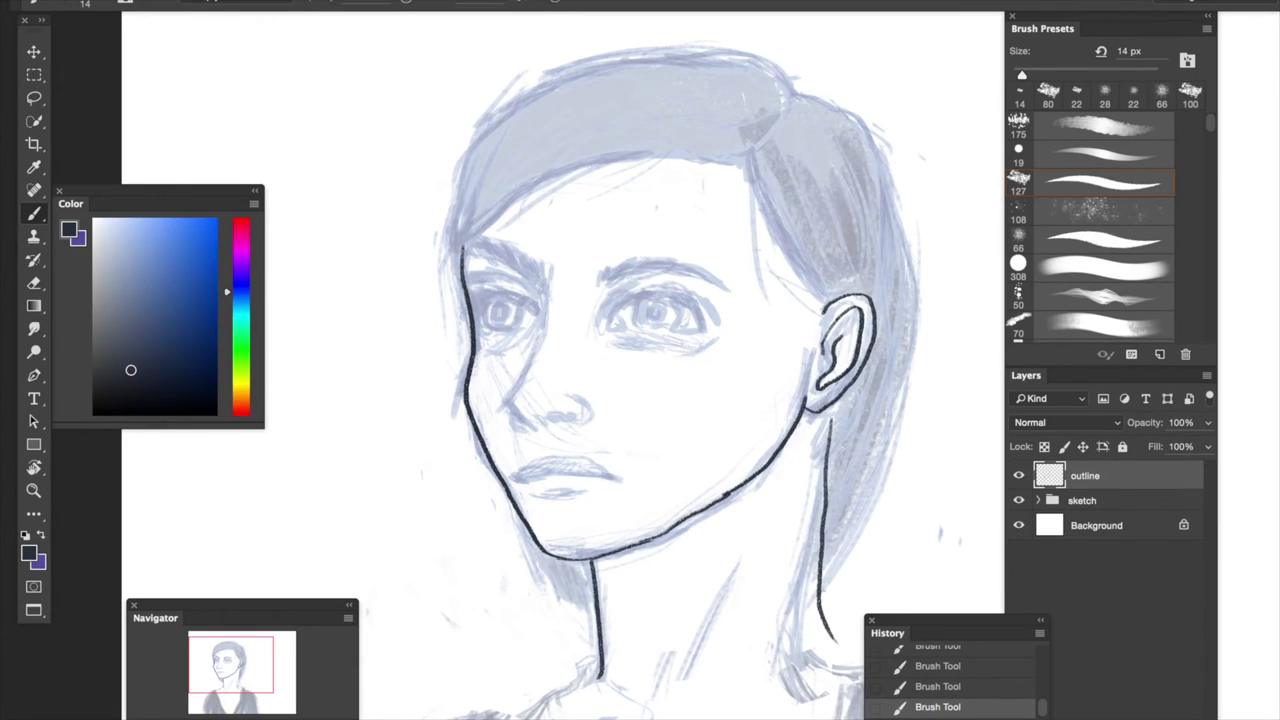
drag(546, 294, 533, 430)
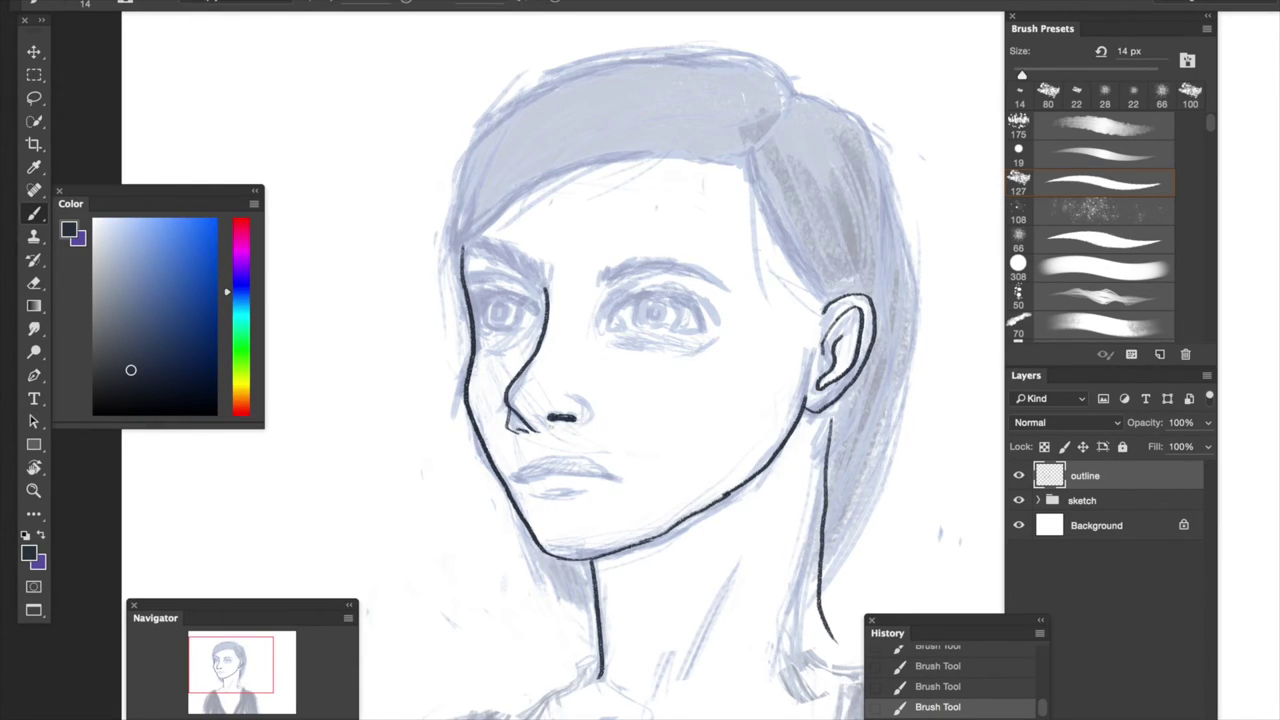
- Ink both eyebrows, the eyelids and lashes of both eyes, and the right iris
mouse_move(482, 248)
mouse_down()
mouse_move(546, 282)
mouse_move(472, 246)
mouse_up()
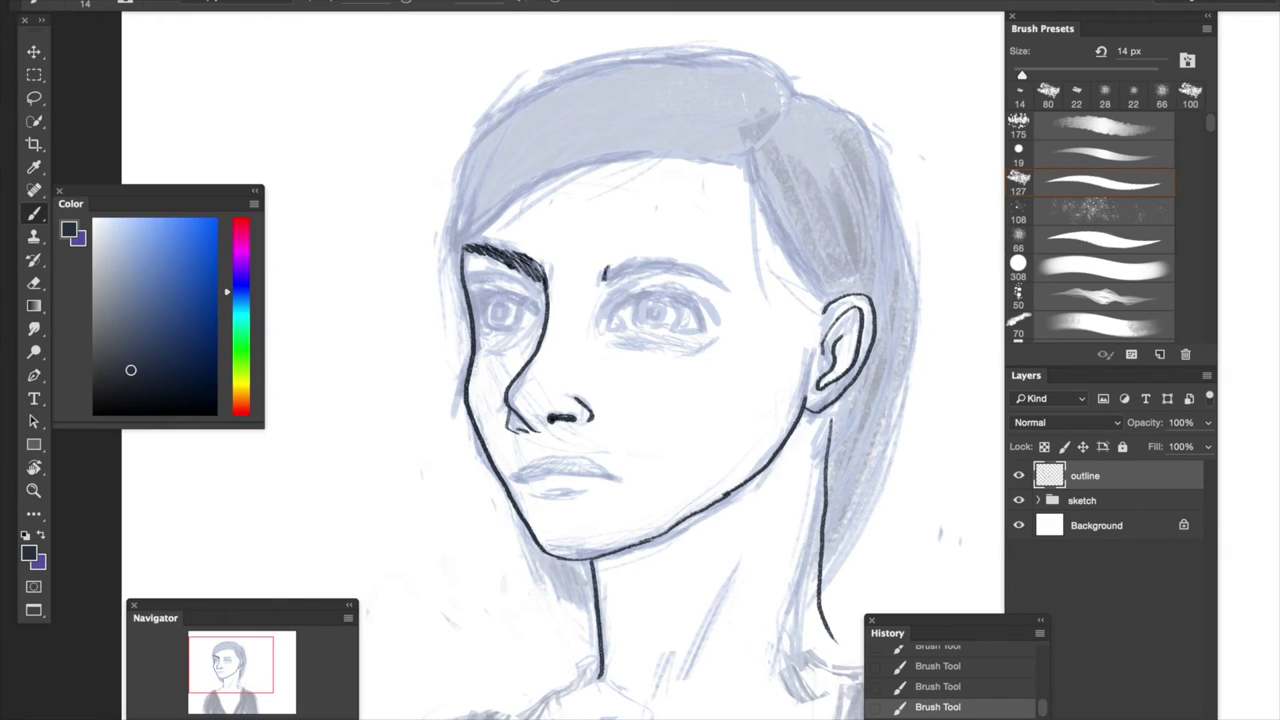
mouse_move(602, 280)
mouse_down()
mouse_move(680, 262)
mouse_move(728, 288)
mouse_move(682, 262)
mouse_up()
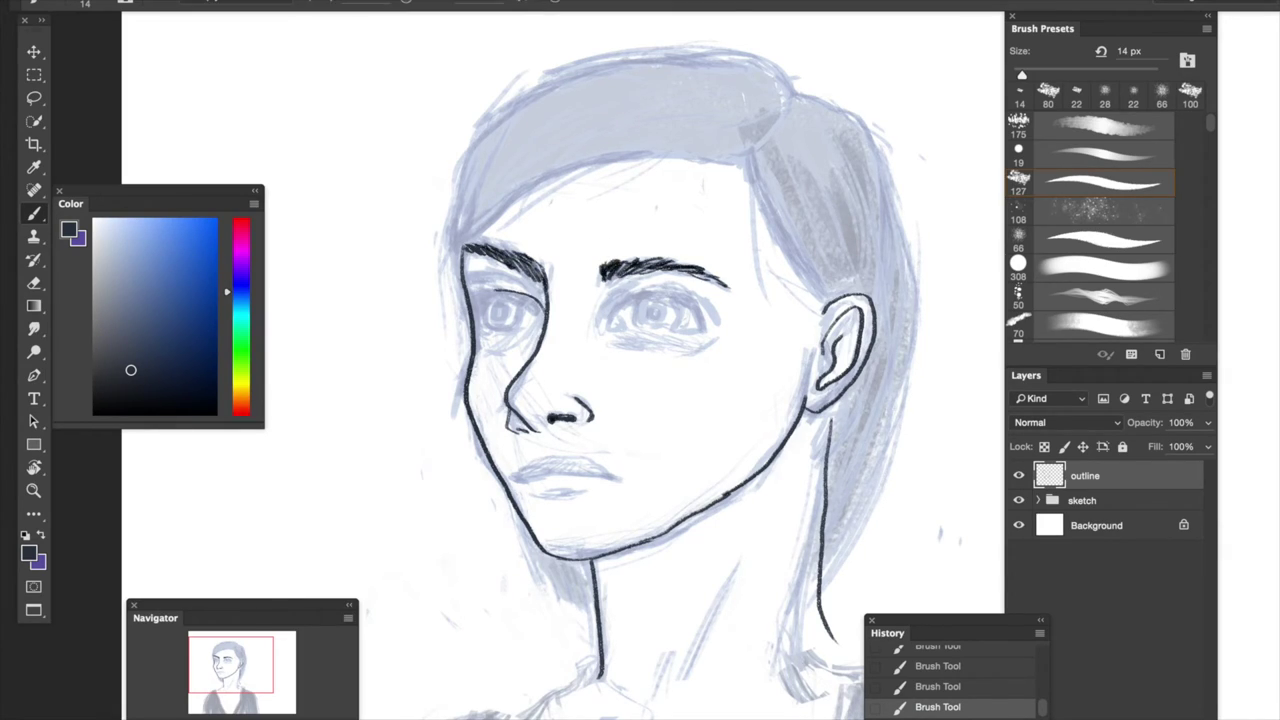
drag(545, 290, 472, 306)
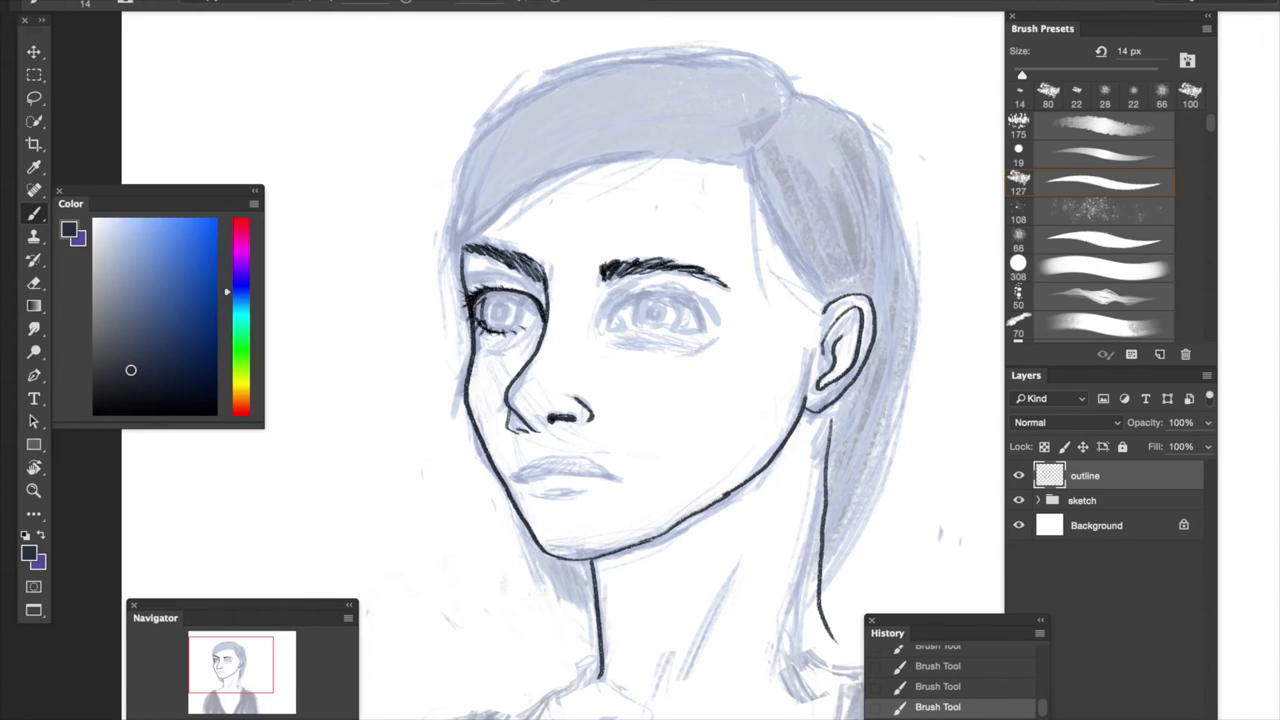
drag(478, 298, 524, 320)
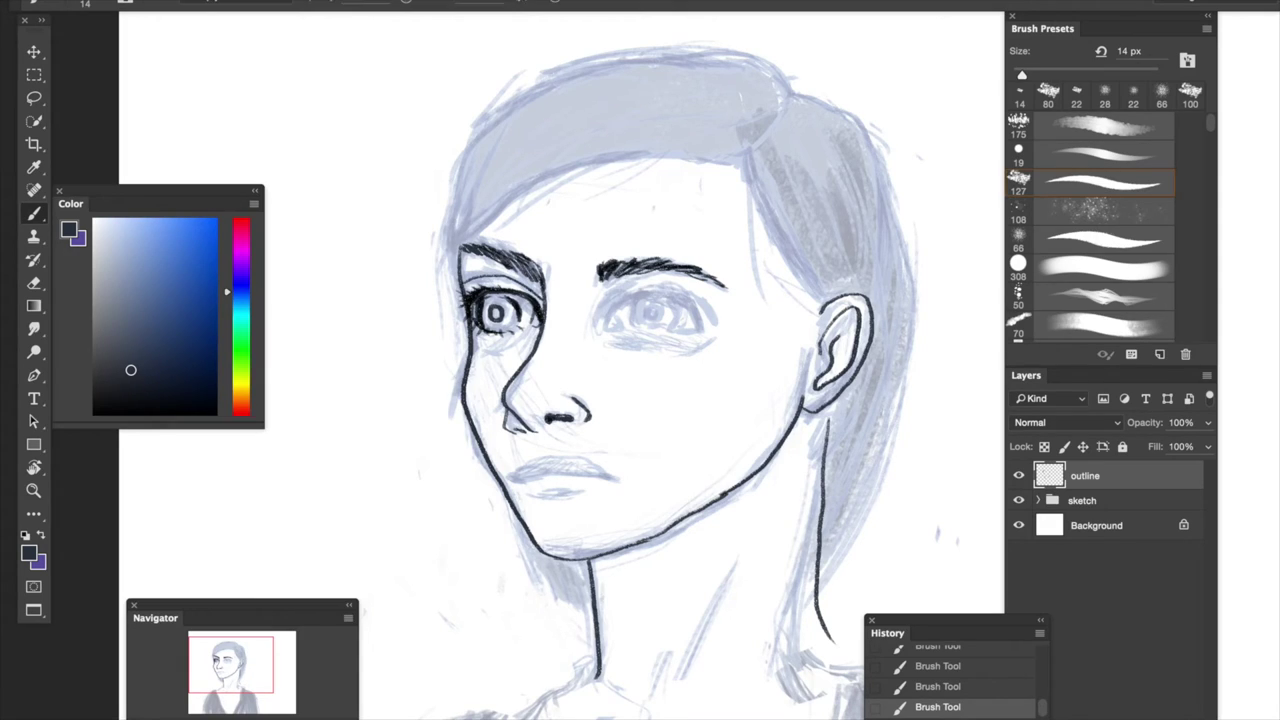
scroll(560, 360, right, 2)
drag(564, 300, 656, 318)
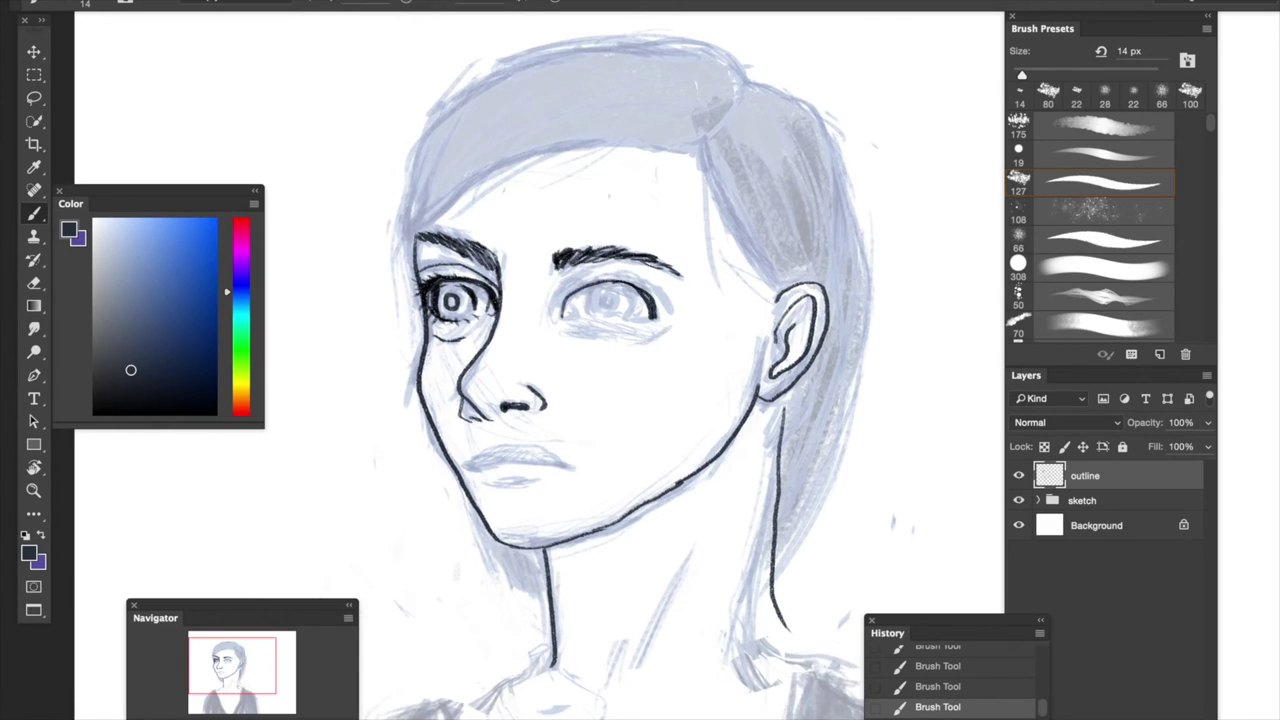
mouse_move(598, 282)
mouse_down()
mouse_move(588, 318)
mouse_move(622, 326)
mouse_up()
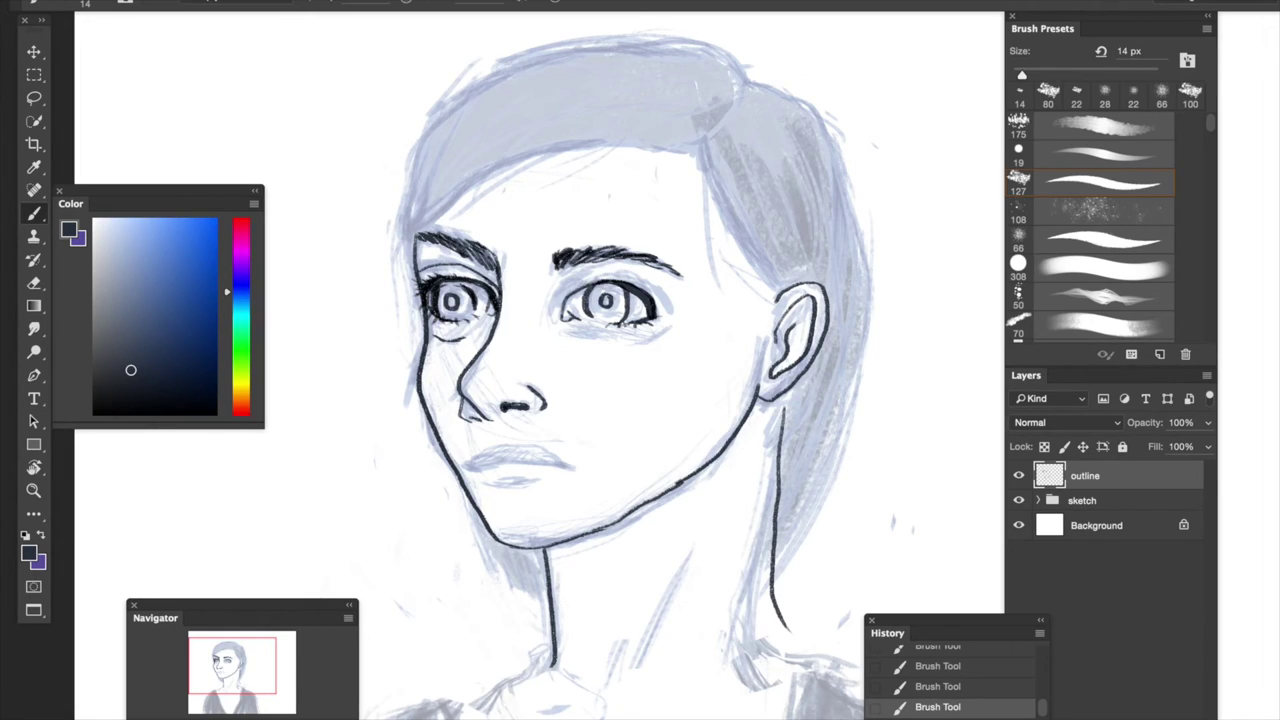
drag(556, 300, 666, 302)
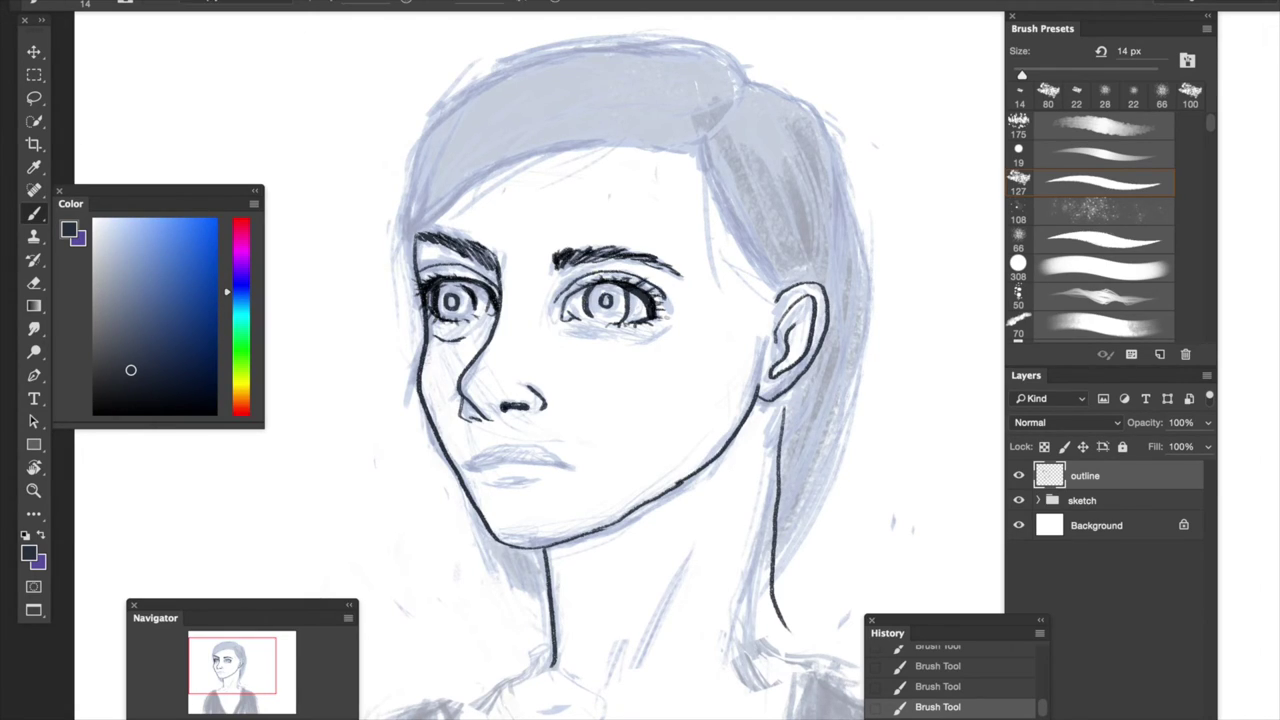
- Outline the lips, then ink the neck and collarbone lines
scroll(540, 360, down, 5)
drag(498, 344, 606, 342)
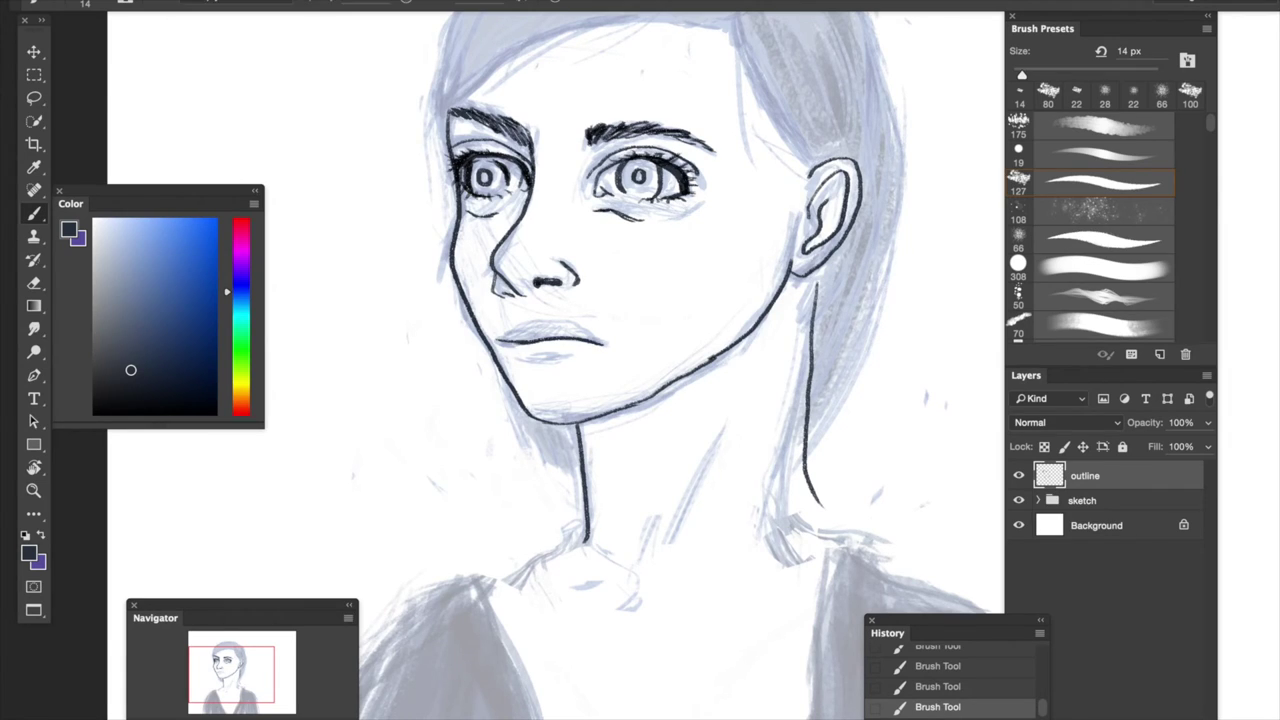
scroll(540, 360, left, 2)
key(z)
drag(700, 370, 642, 370)
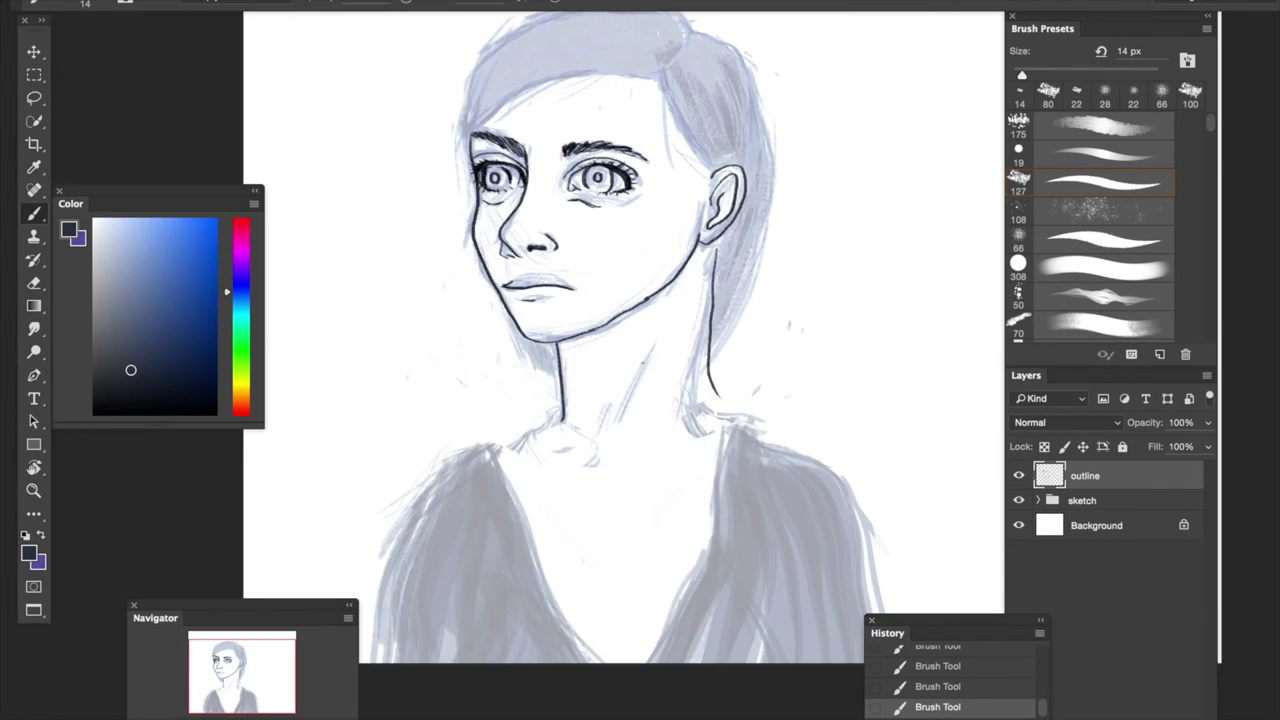
click(642, 370)
key(b)
drag(556, 448, 572, 490)
mouse_move(478, 522)
mouse_down()
mouse_move(570, 556)
mouse_move(692, 526)
mouse_up()
drag(580, 576, 594, 584)
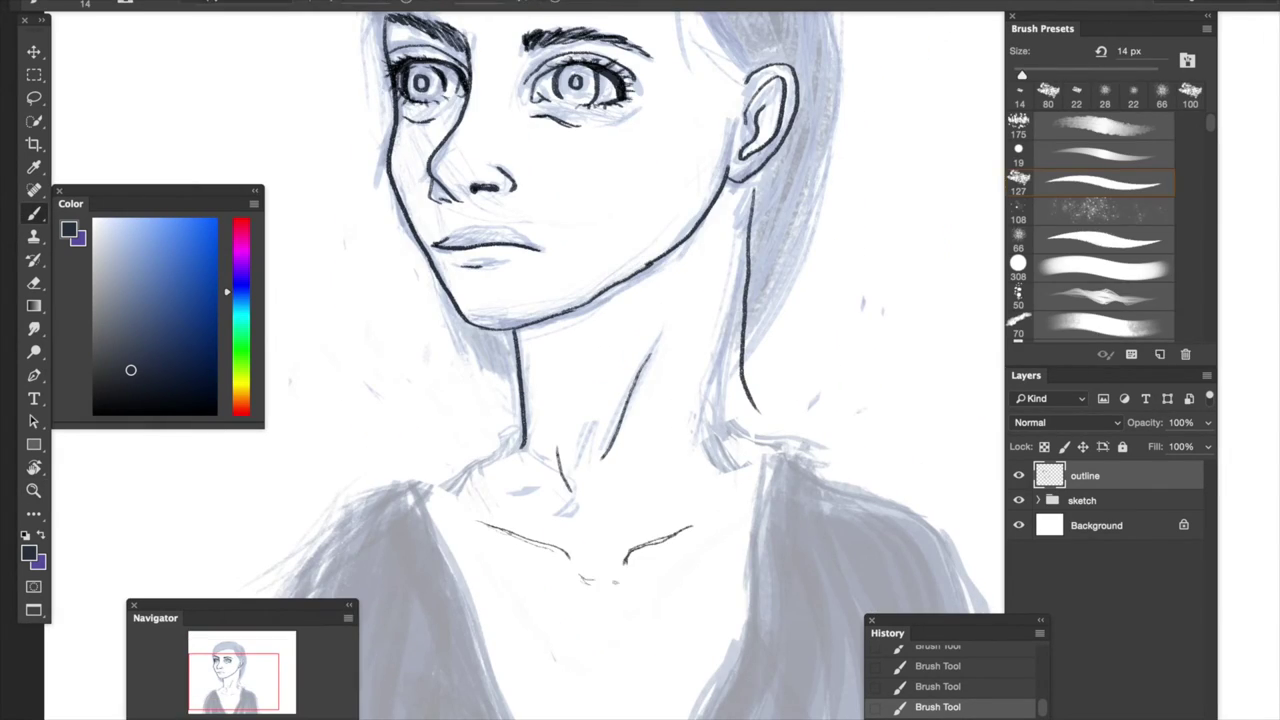
key(ctrl+minus)
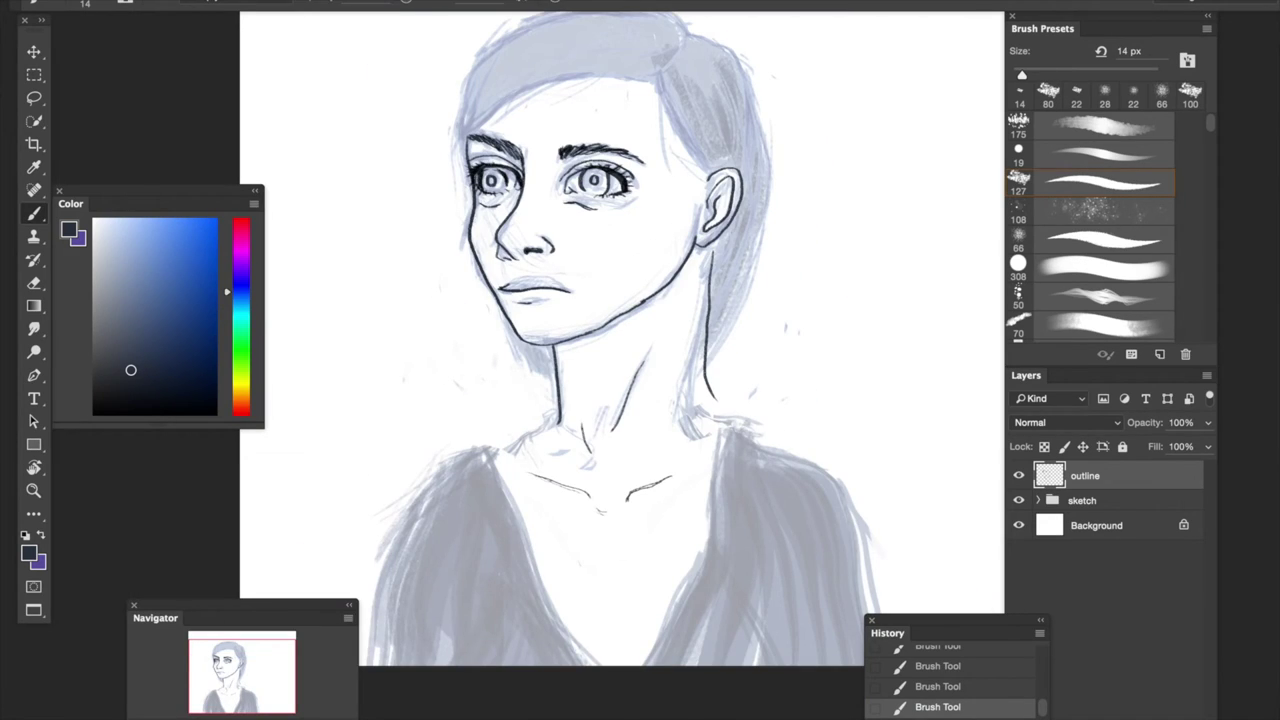
- Ink both shoulder lines and the two sides of the V-neckline
drag(712, 394, 870, 600)
drag(650, 298, 512, 412)
drag(600, 400, 530, 370)
drag(478, 432, 572, 638)
drag(722, 400, 626, 638)
- Ink the hairline and thicker hair edges, and paint a dark patch in the hair
scroll(611, 343, up, 2)
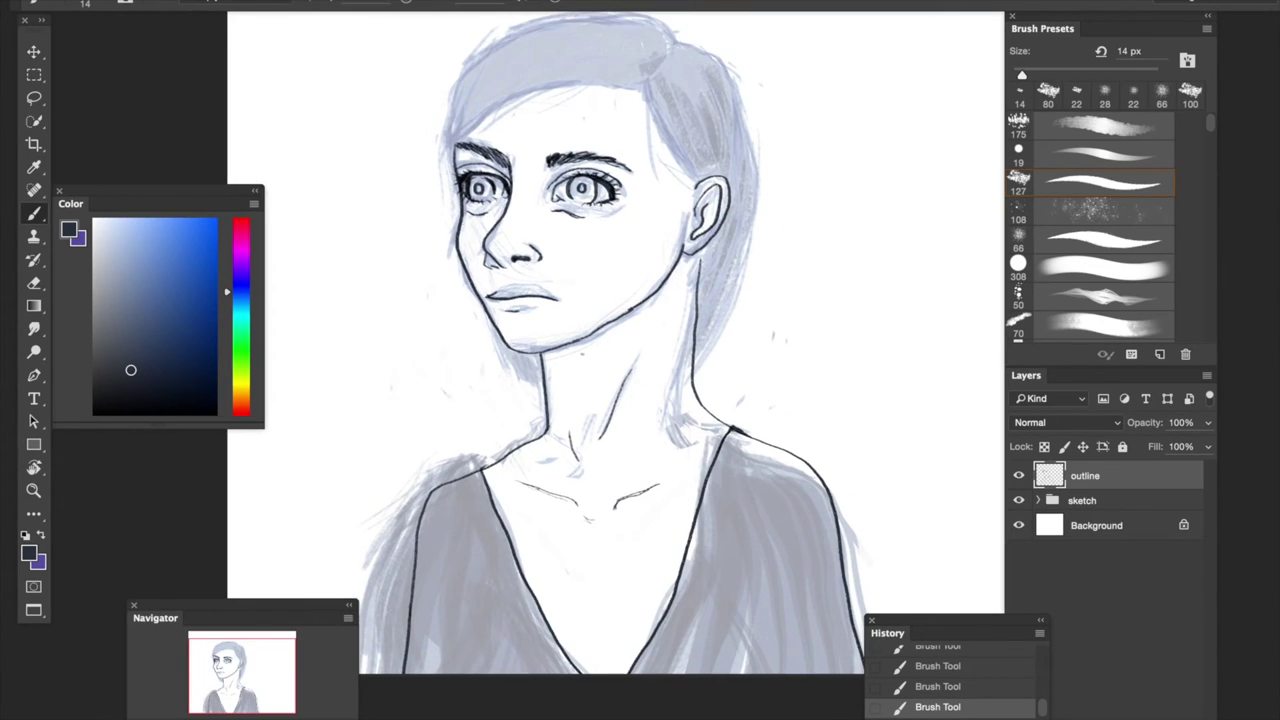
drag(484, 118, 646, 88)
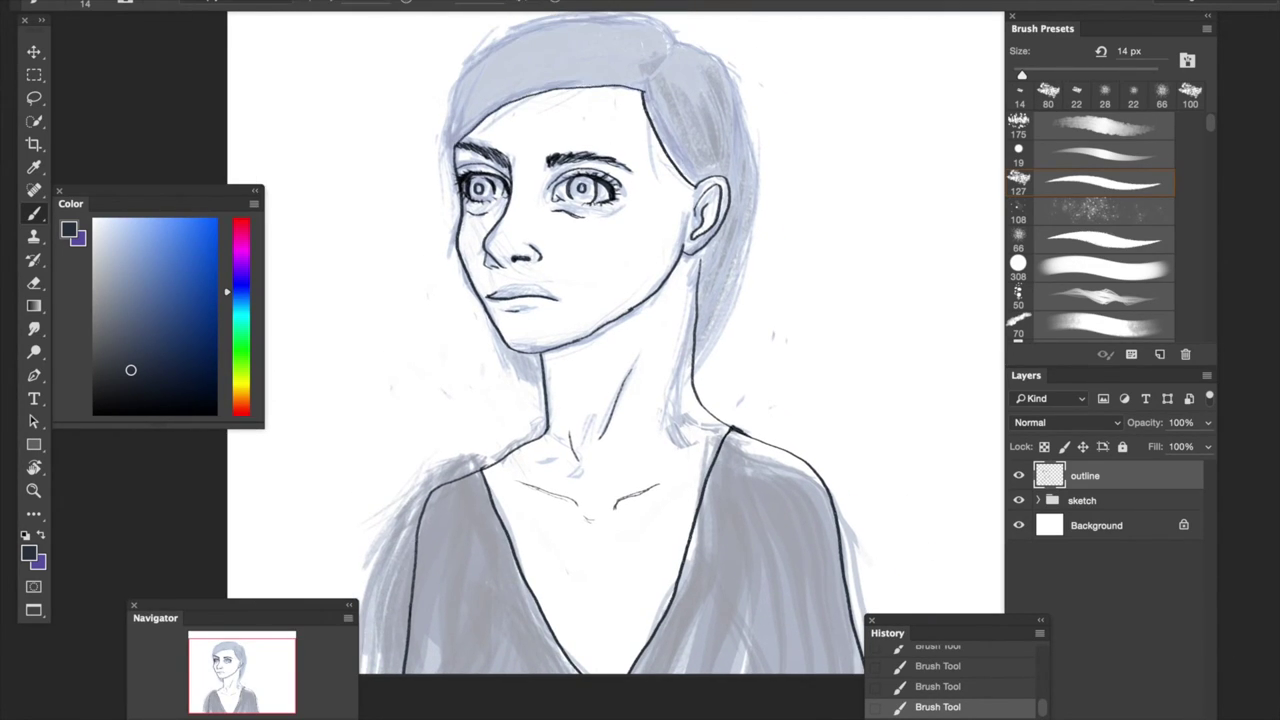
mouse_move(520, 234)
mouse_down()
mouse_move(750, 112)
mouse_move(815, 420)
mouse_move(760, 474)
mouse_up()
drag(686, 126, 705, 180)
key(e)
key(b)
click(240, 3)
- Fill the back of the hair solid dark and outline both edges of the light hair band
mouse_move(690, 130)
mouse_down()
mouse_move(711, 90)
mouse_move(730, 102)
mouse_move(772, 300)
mouse_move(735, 420)
mouse_move(765, 215)
mouse_up()
drag(765, 260, 750, 360)
drag(730, 170, 720, 235)
mouse_move(755, 140)
mouse_down()
mouse_move(735, 225)
mouse_move(801, 162)
mouse_move(817, 168)
mouse_up()
drag(548, 210, 580, 115)
drag(565, 190, 740, 155)
drag(585, 118, 790, 100)
- Fill the hair band and the remaining light hair area solid dark
key(e)
key(b)
drag(565, 185, 650, 100)
drag(625, 160, 705, 92)
mouse_move(695, 155)
mouse_down()
mouse_move(745, 95)
mouse_move(805, 100)
mouse_move(720, 165)
mouse_up()
key(bracketleft)
key(bracketleft)
key(bracketleft)
drag(592, 396, 630, 435)
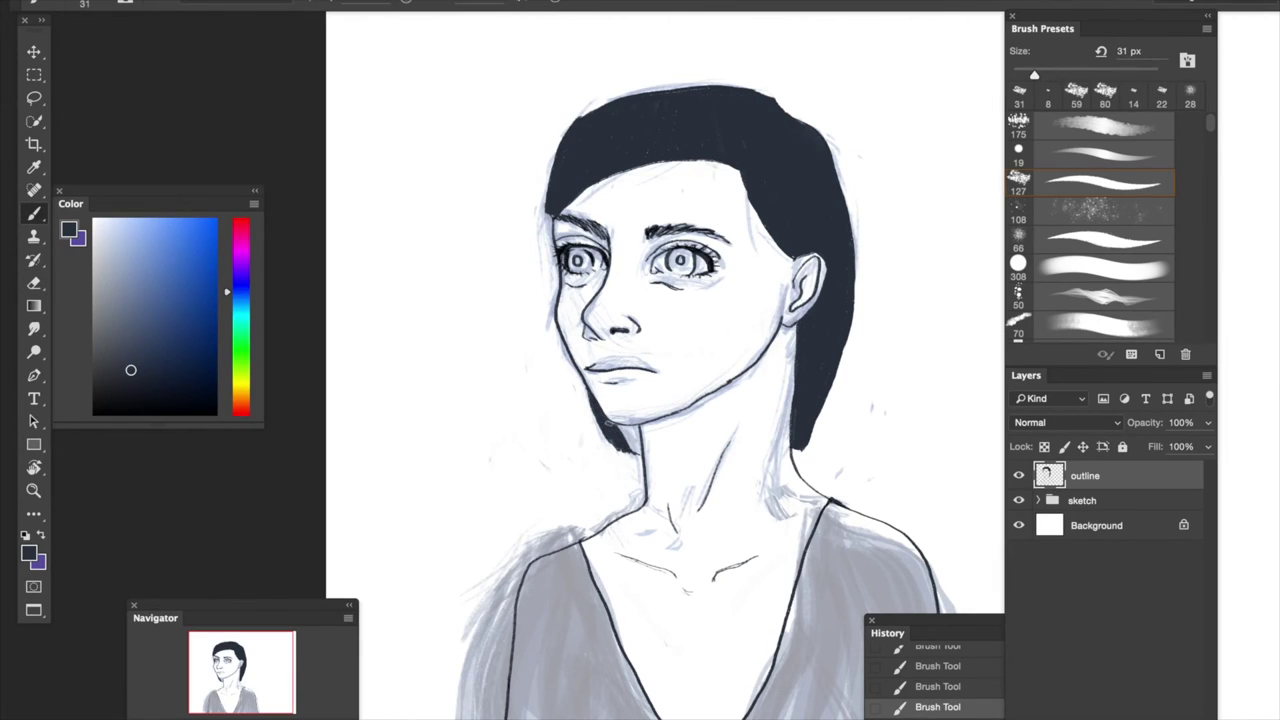
- With a 59 px brush, trace the V-neck and shoulders in thick dark lines
scroll(632, 437, right, 2)
scroll(632, 437, right, 2)
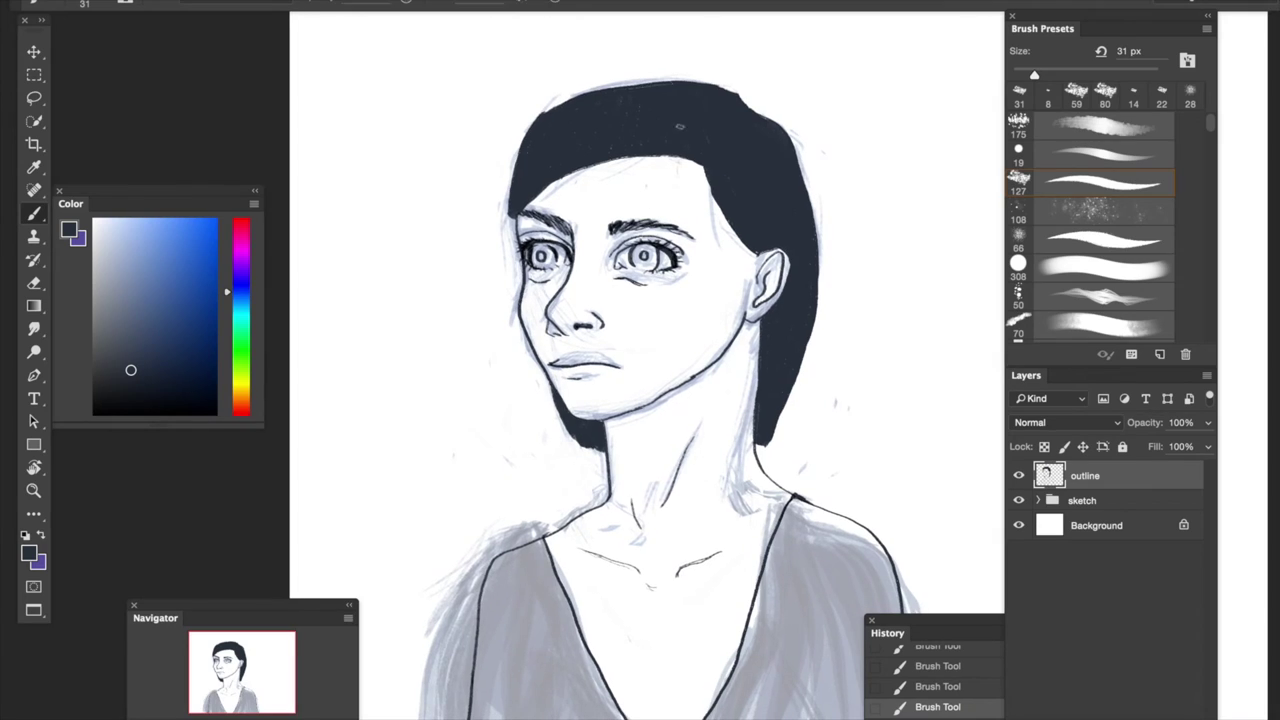
scroll(632, 437, down, 5)
click(1076, 95)
mouse_move(532, 410)
mouse_down()
mouse_move(630, 610)
mouse_move(447, 610)
mouse_up()
mouse_move(786, 368)
mouse_down()
mouse_move(915, 610)
mouse_move(680, 610)
mouse_up()
- Fill the V-neck top and the right sleeve solid dark
drag(1054, 75, 1093, 75)
mouse_move(540, 420)
mouse_down()
mouse_move(600, 610)
mouse_move(470, 610)
mouse_up()
drag(510, 495, 580, 610)
drag(790, 370, 790, 610)
drag(700, 500, 760, 610)
drag(830, 395, 875, 600)
scroll(814, 600, up, 5)
- Erase stray ink around the top and darken the hair's top, sides and left jaw edge
key(e)
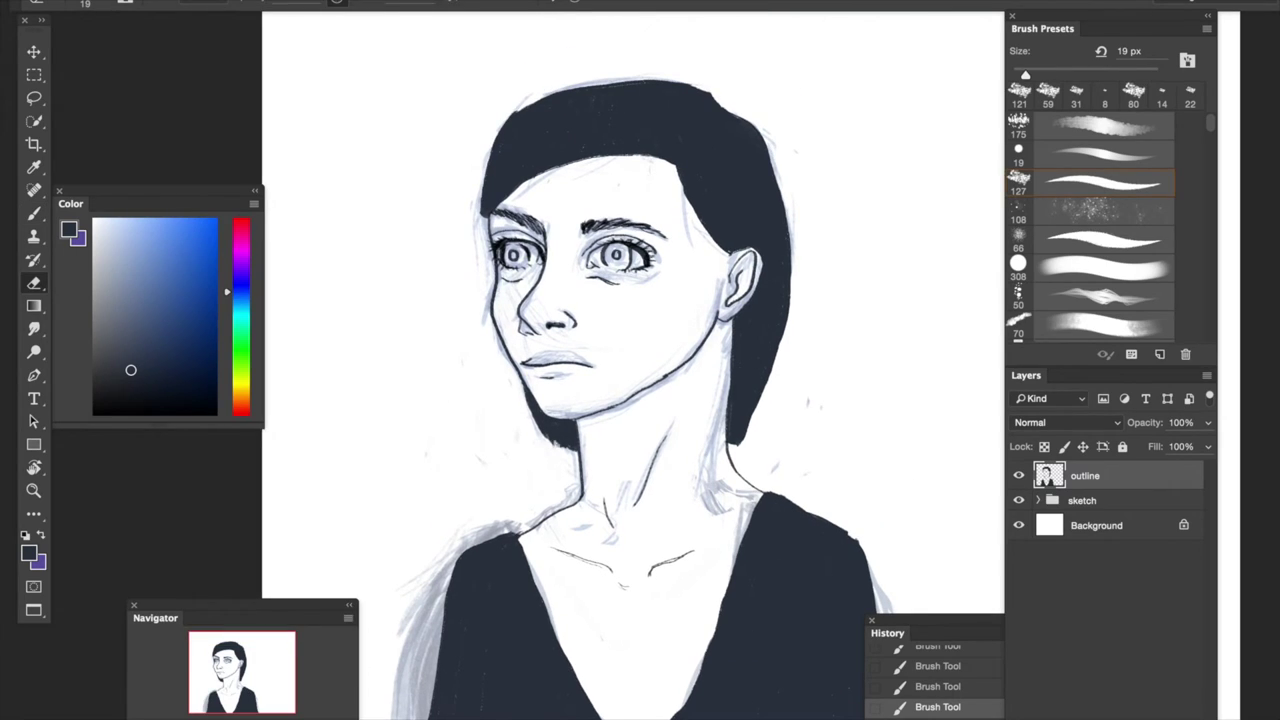
drag(728, 438, 740, 448)
key(b)
drag(684, 165, 730, 250)
drag(695, 80, 725, 108)
drag(780, 158, 790, 265)
drag(515, 370, 548, 446)
drag(495, 132, 480, 200)
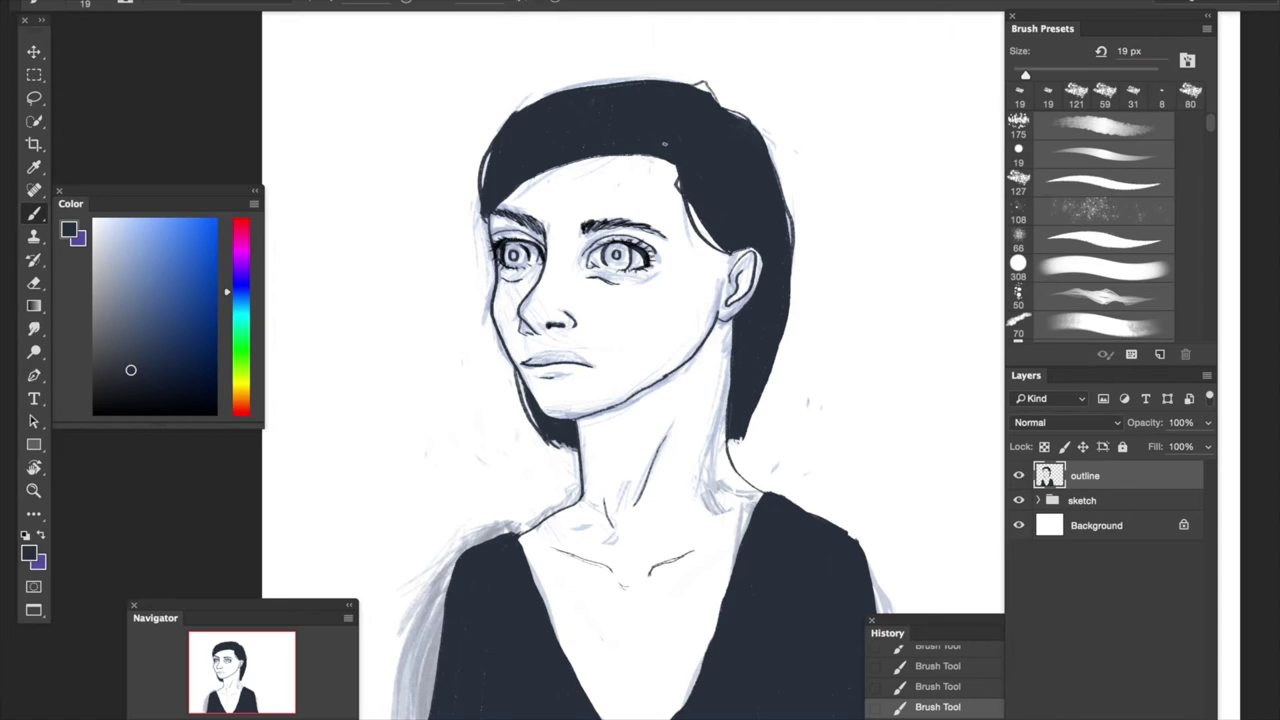
- Add two new layers named 'color' and 'hair highlights'
click(1159, 354)
double_click(1085, 505)
text(color)
key(Return)
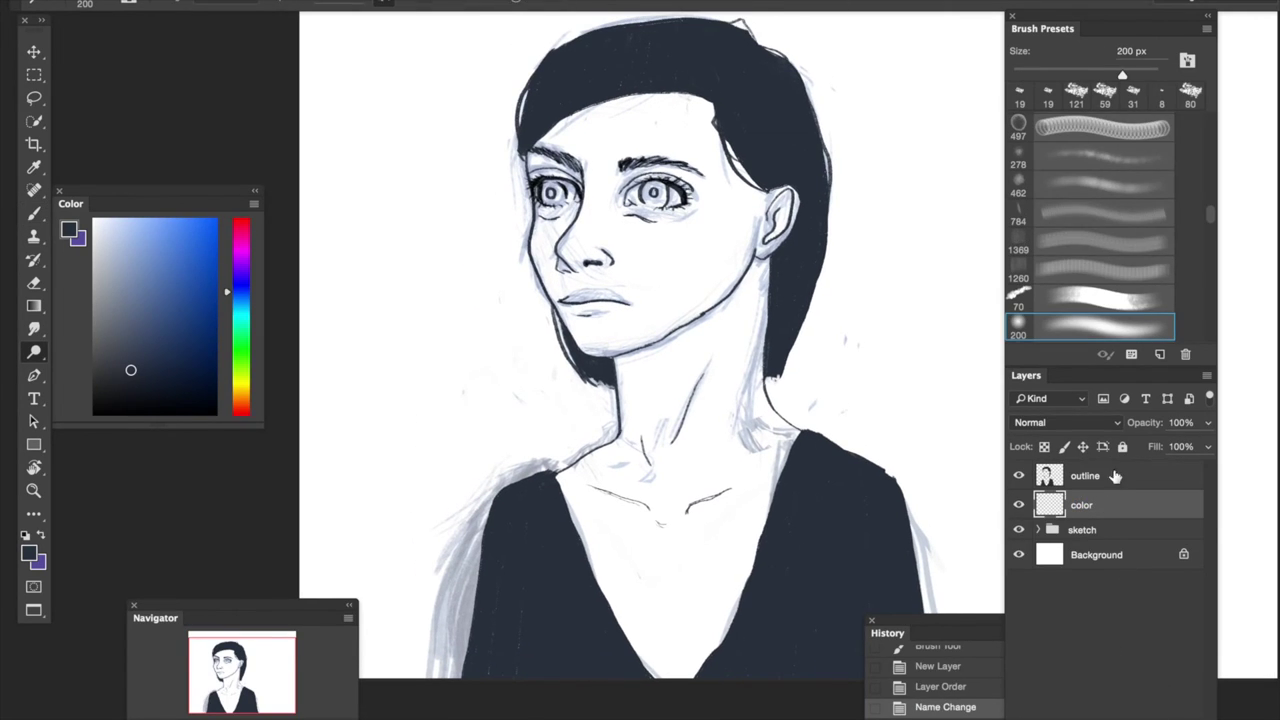
click(1159, 354)
double_click(1086, 476)
text(hair highlights)
key(Return)
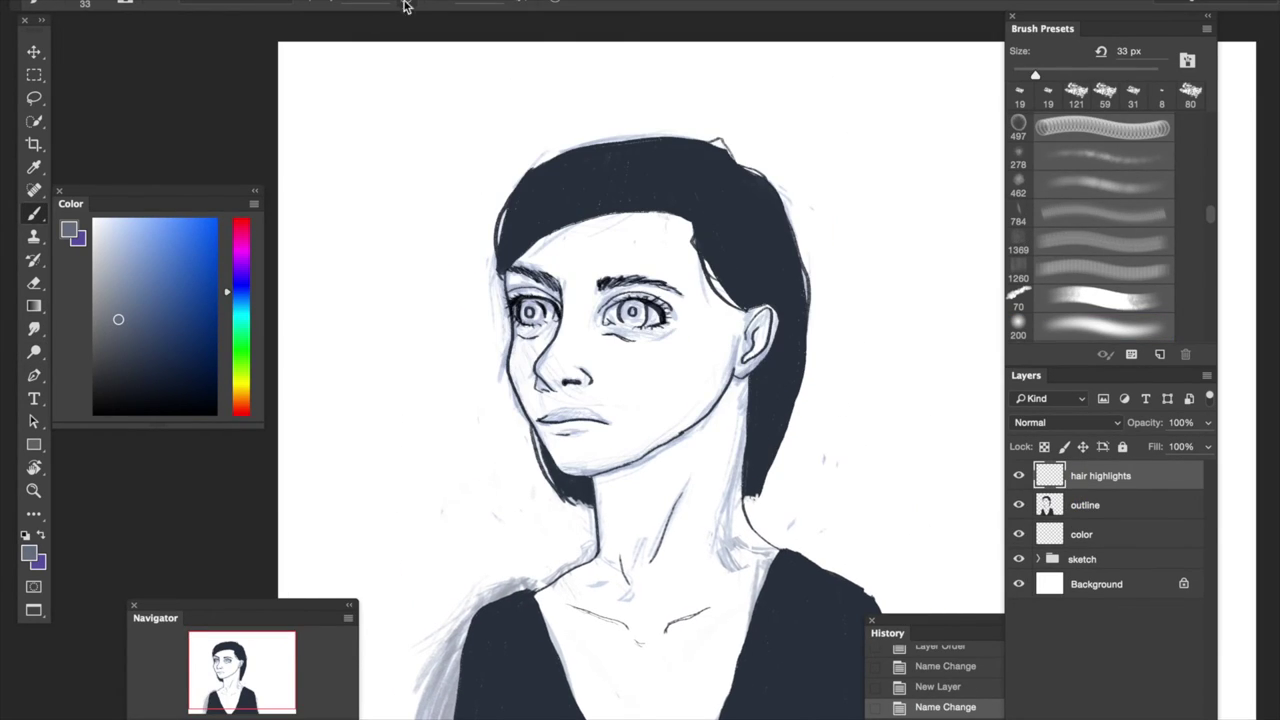
- Paint light highlight strands in the hair near the ear and across its top
drag(716, 218, 752, 272)
drag(724, 222, 791, 297)
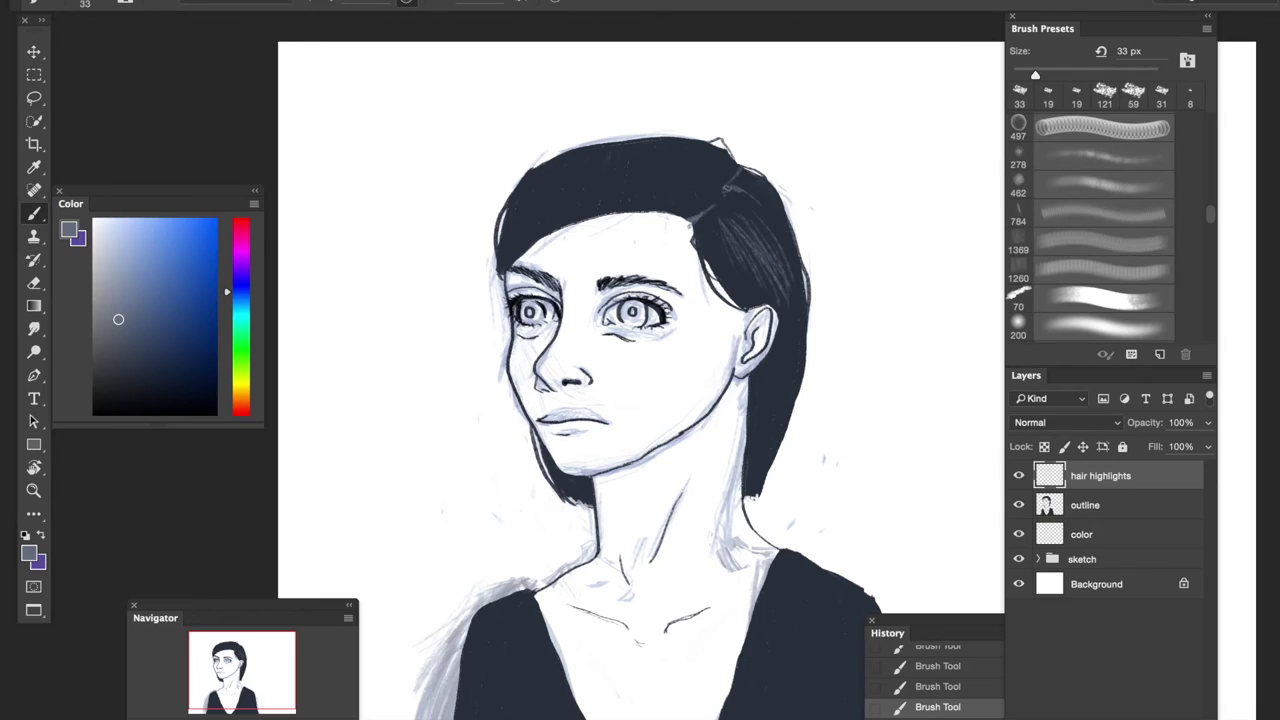
mouse_move(752, 214)
mouse_down()
mouse_move(790, 295)
mouse_move(772, 315)
mouse_move(786, 335)
mouse_up()
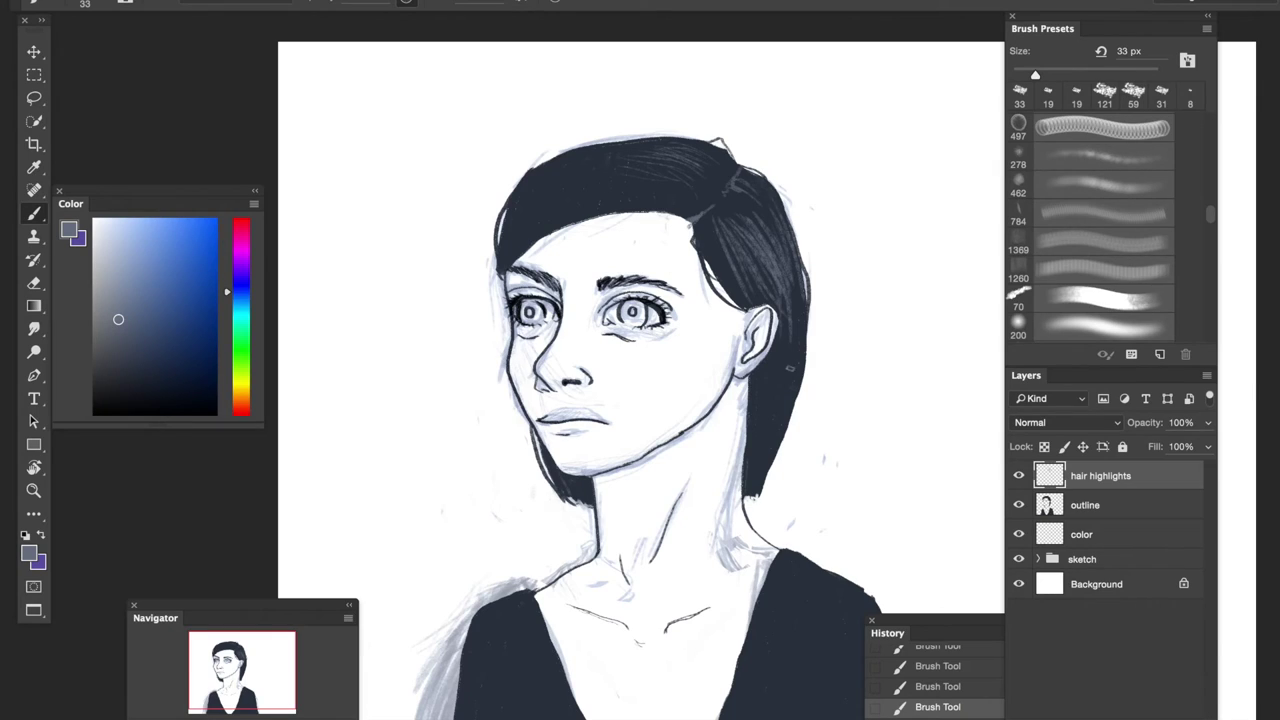
scroll(1104, 230, up, 5)
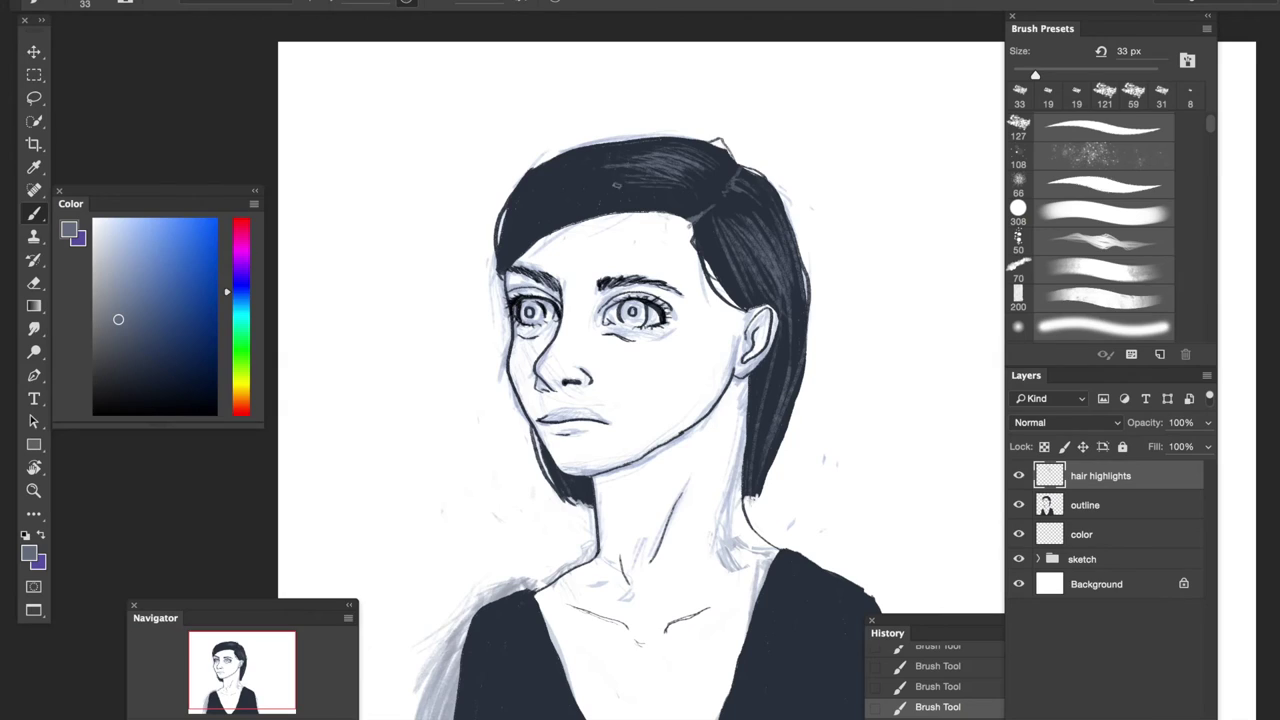
drag(617, 185, 545, 220)
scroll(640, 370, down, 2)
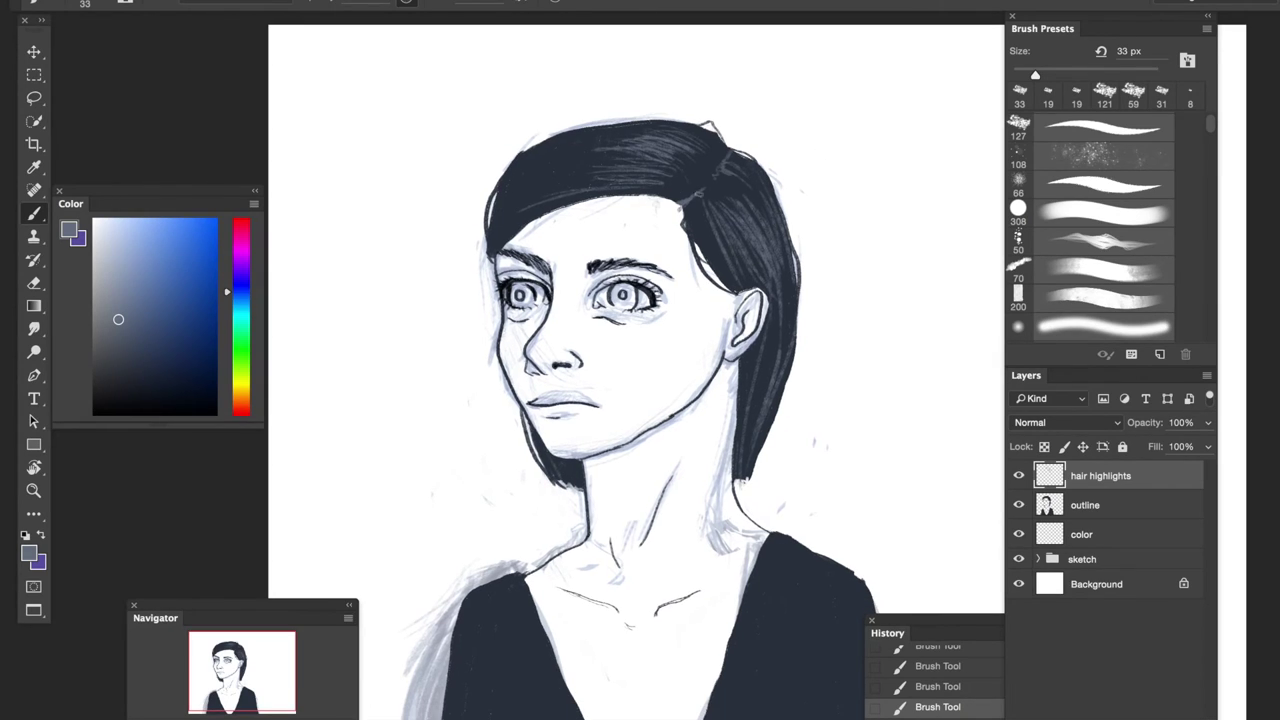
drag(904, 195, 884, 160)
click(1085, 534)
click(45, 3)
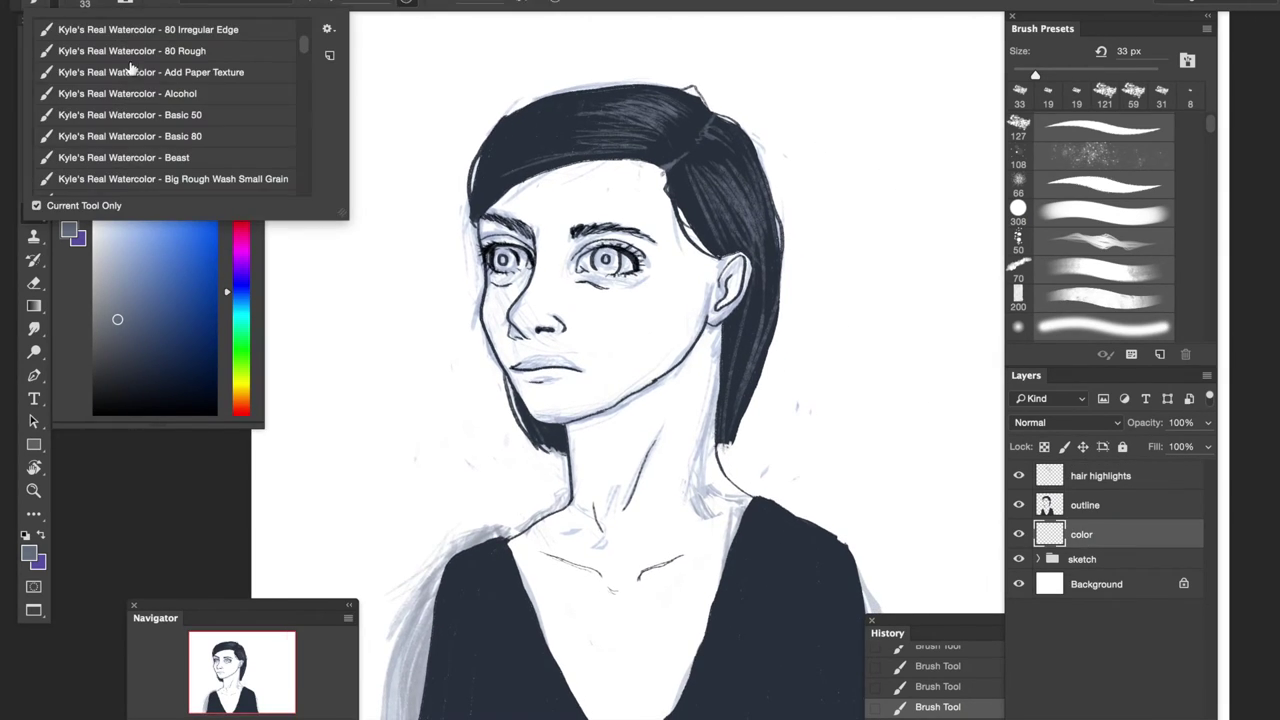
- With a smaller brush in tan, shade under the left eye and along the nose bridge
click(240, 393)
click(135, 249)
key(ctrl+plus)
drag(485, 529, 489, 531)
key(bracketleft)
key(bracketleft)
key(bracketleft)
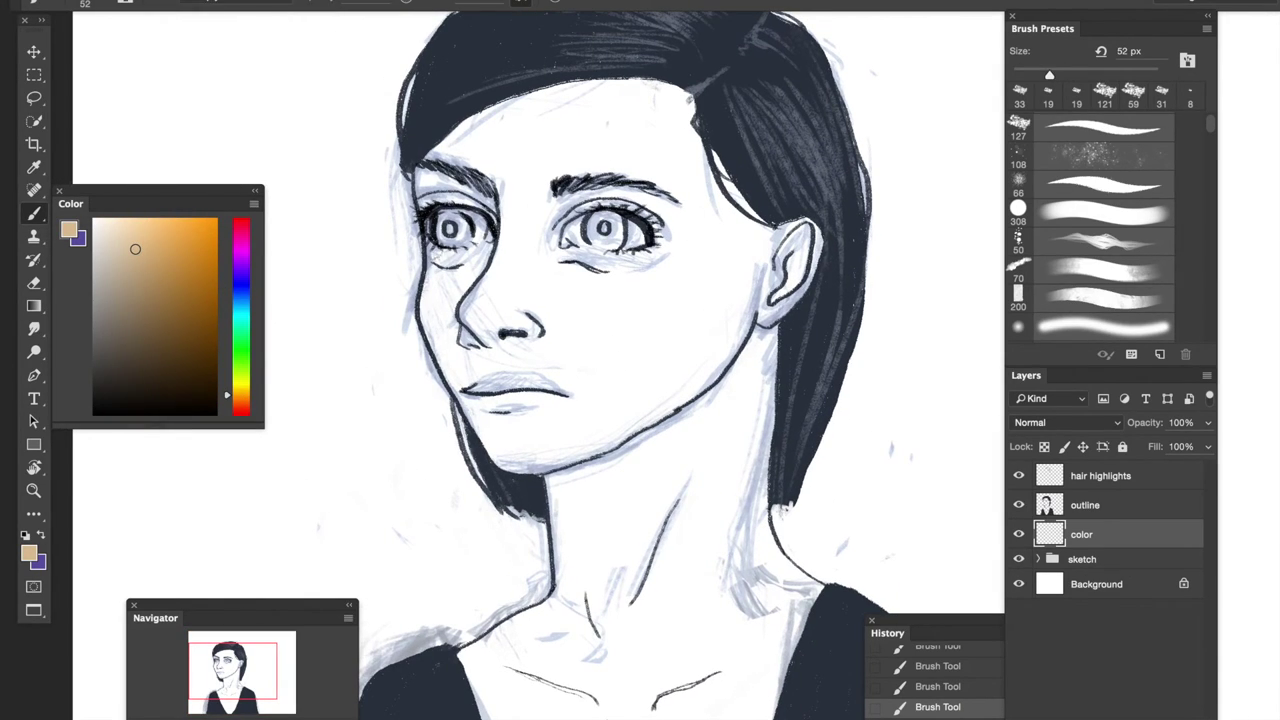
drag(440, 256, 565, 232)
drag(490, 338, 535, 232)
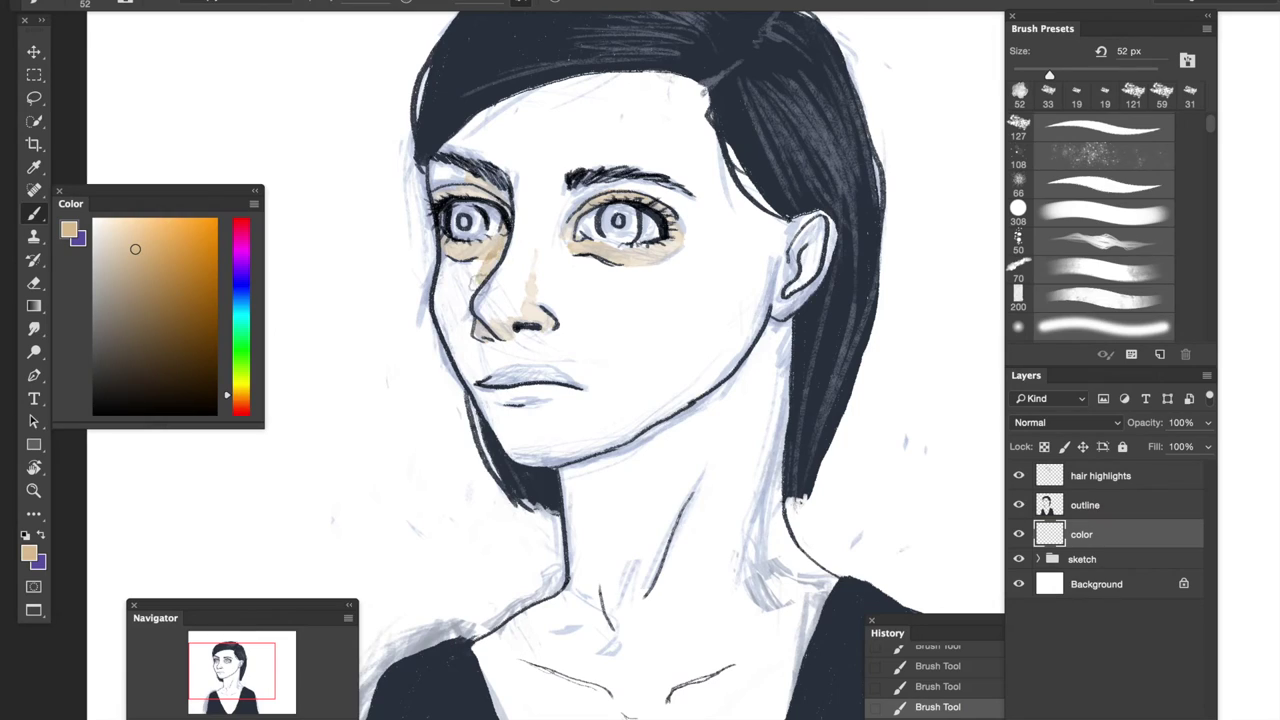
- Paint tan around the right eye, the left eyelids, and under the right eye and nostril
drag(512, 318, 522, 311)
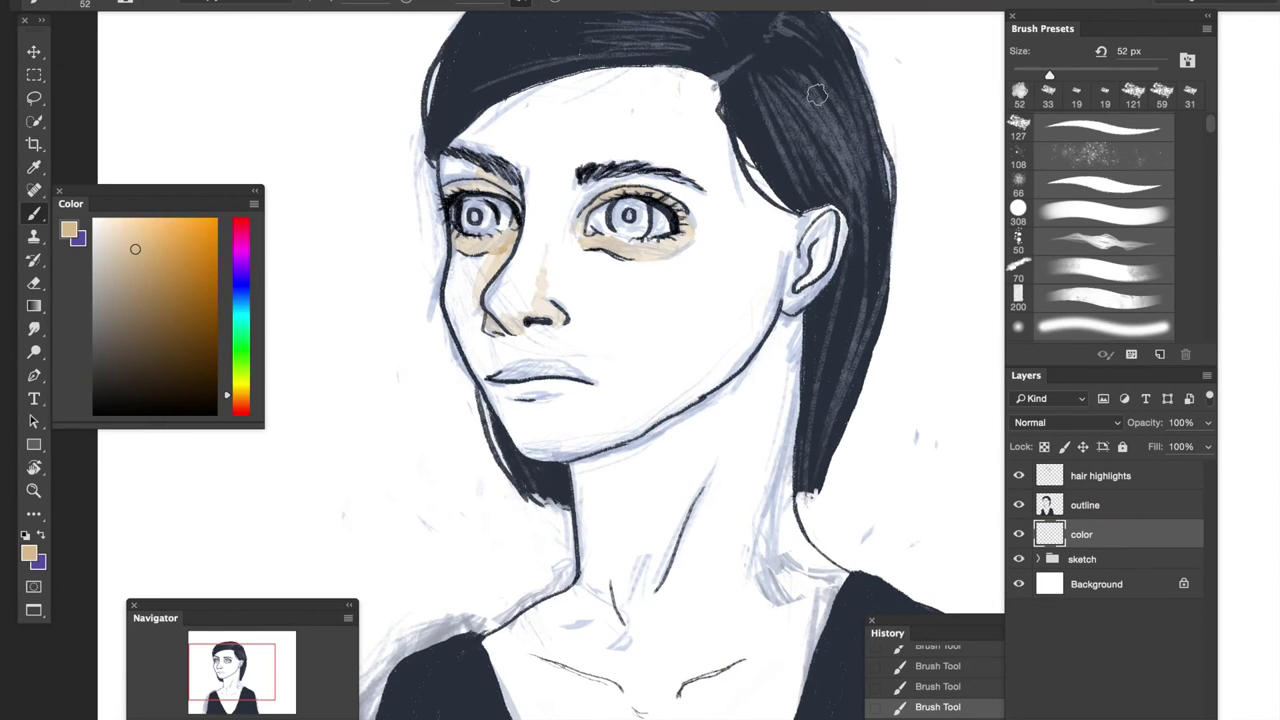
mouse_move(600, 200)
mouse_down()
mouse_move(580, 250)
mouse_move(618, 246)
mouse_up()
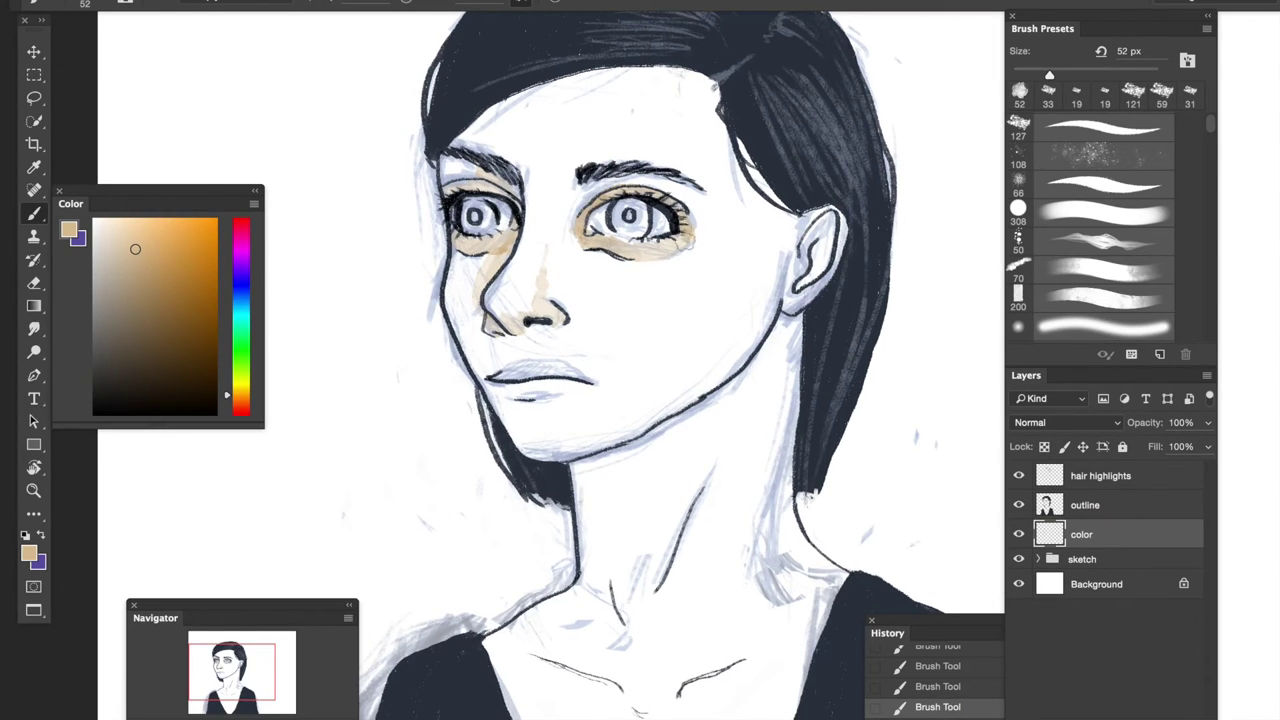
drag(690, 208, 655, 250)
mouse_move(474, 182)
mouse_down()
mouse_move(510, 196)
mouse_move(500, 250)
mouse_move(518, 220)
mouse_move(636, 262)
mouse_up()
mouse_move(540, 298)
mouse_down()
mouse_move(570, 340)
mouse_move(625, 337)
mouse_up()
- Deepen the shading around both eyes with a darker tan
click(127, 299)
drag(612, 205, 580, 252)
mouse_move(655, 232)
mouse_down()
mouse_move(690, 265)
mouse_move(760, 236)
mouse_move(775, 255)
mouse_move(726, 262)
mouse_up()
mouse_move(528, 190)
mouse_down()
mouse_move(604, 220)
mouse_move(560, 266)
mouse_move(600, 256)
mouse_move(578, 325)
mouse_up()
- Erase excess tan on the nose side, add more shading, and shade the nostrils dark brown
key(e)
drag(590, 255, 560, 330)
key(b)
mouse_move(555, 280)
mouse_down()
mouse_move(555, 325)
mouse_move(612, 338)
mouse_move(594, 352)
mouse_up()
drag(606, 340, 656, 320)
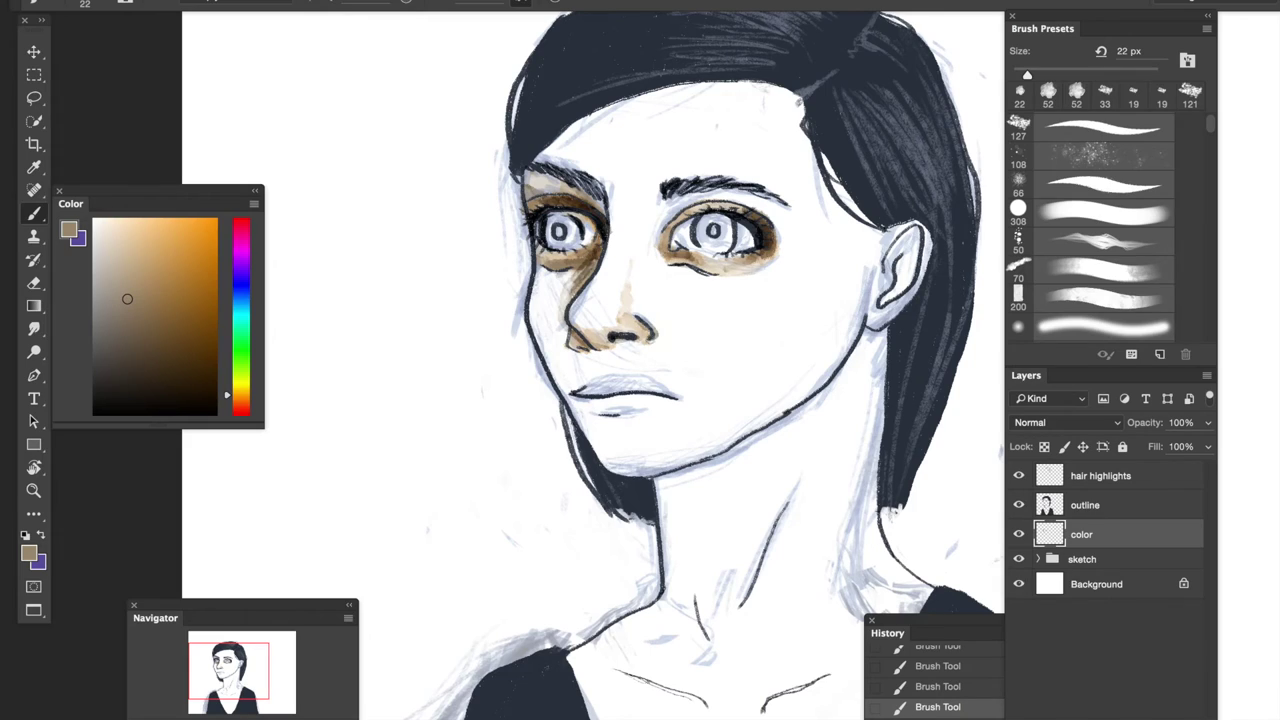
scroll(645, 343, down, 2)
drag(241, 245, 241, 224)
- With a 52 px light pink brush, paint under both eyes and colour the lips
click(164, 241)
click(152, 234)
click(1048, 92)
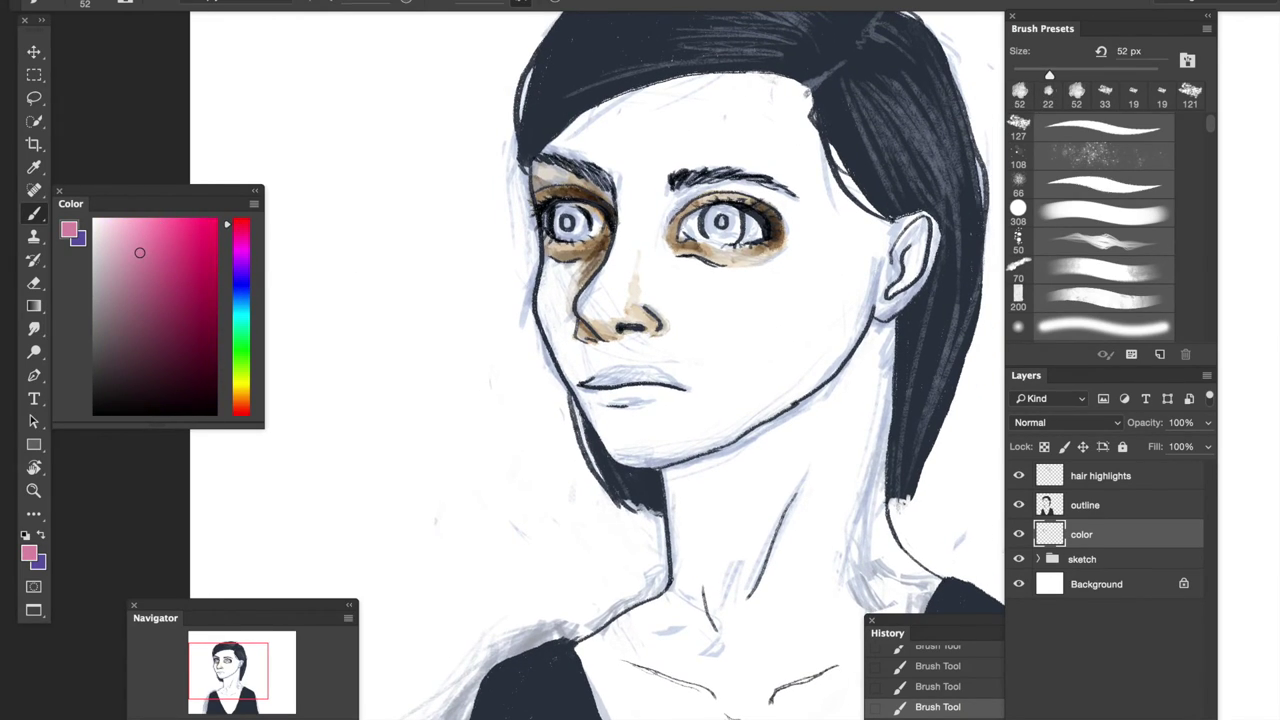
drag(698, 248, 750, 252)
drag(548, 244, 590, 248)
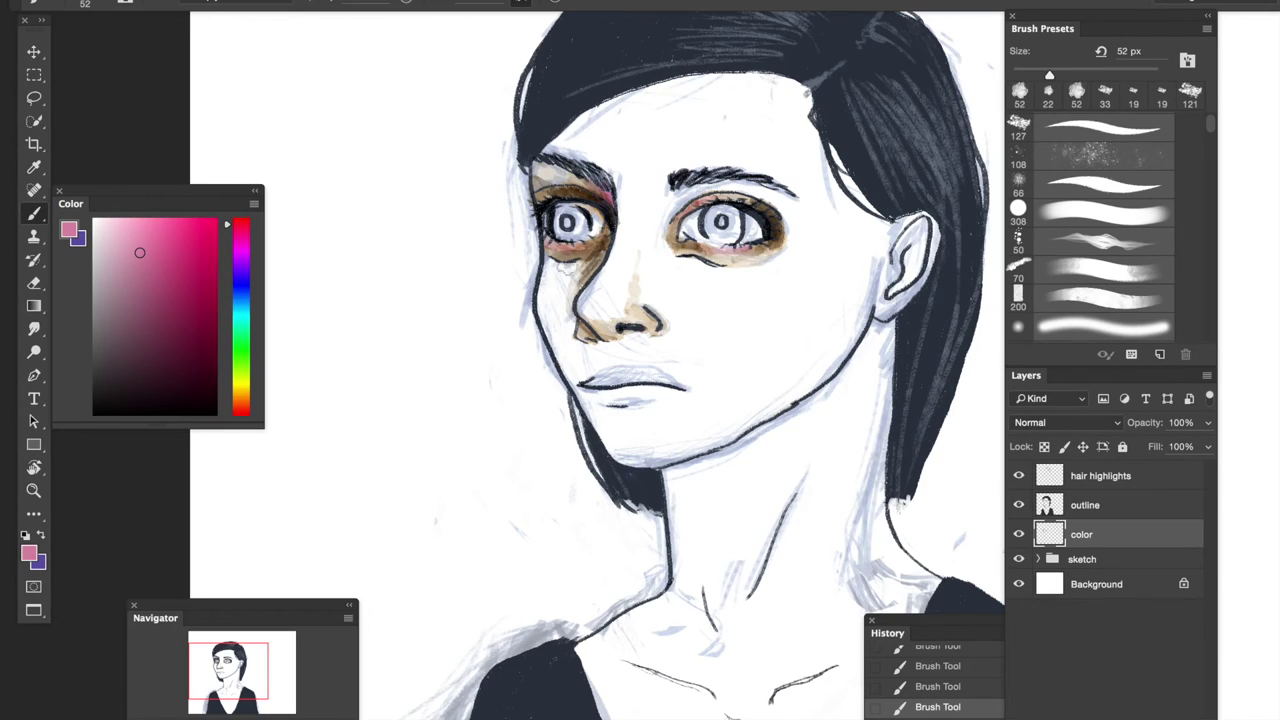
drag(720, 262, 770, 258)
scroll(827, 285, down, 1)
mouse_move(613, 358)
mouse_down()
mouse_move(600, 382)
mouse_move(670, 372)
mouse_move(585, 368)
mouse_move(628, 388)
mouse_move(672, 386)
mouse_move(650, 366)
mouse_move(662, 366)
mouse_move(628, 384)
mouse_move(660, 366)
mouse_move(690, 380)
mouse_up()
- Set the eraser to 26 px, hide the blue sketch layer, and pick teal for the irises
click(365, 237)
key(e)
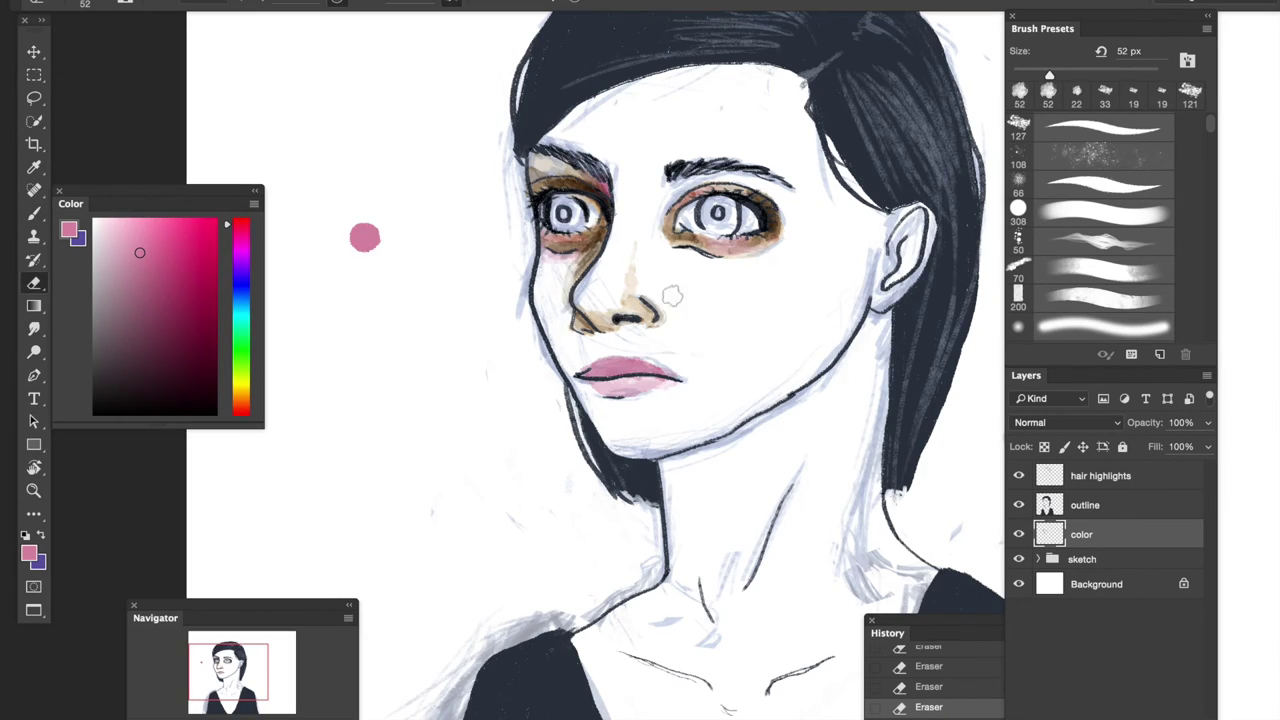
key(bracketleft)
key(bracketleft)
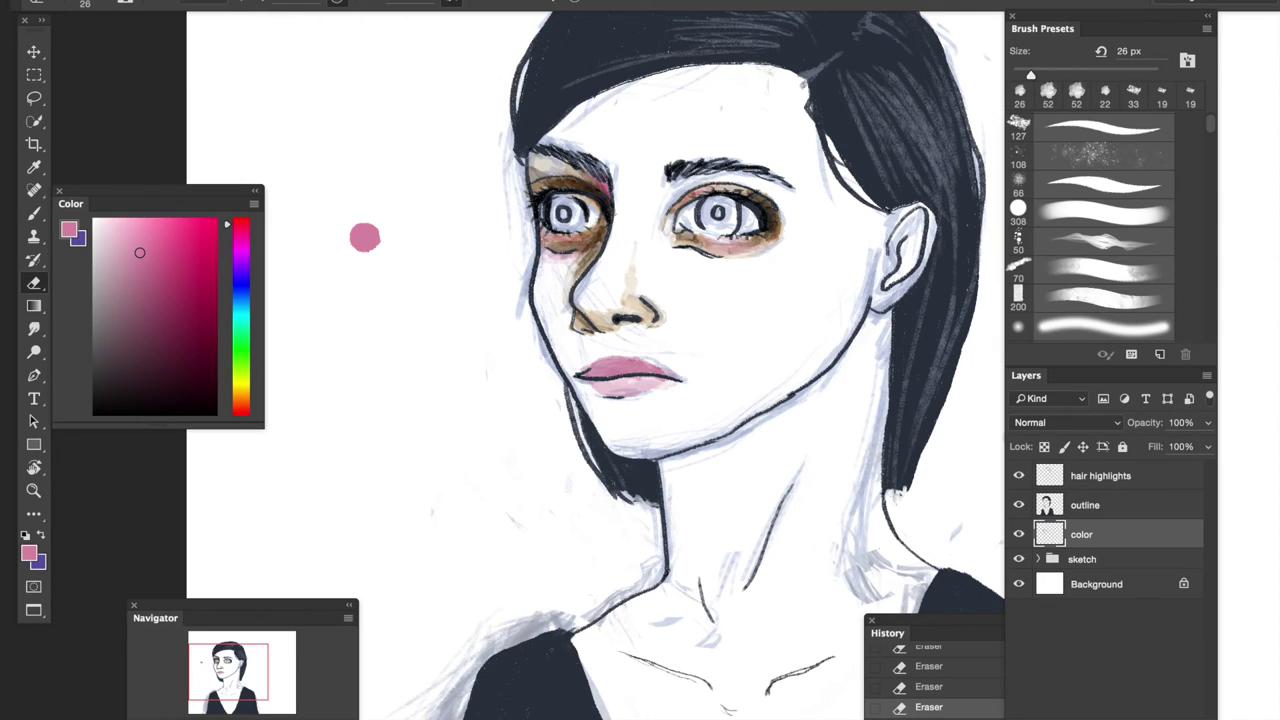
click(1019, 559)
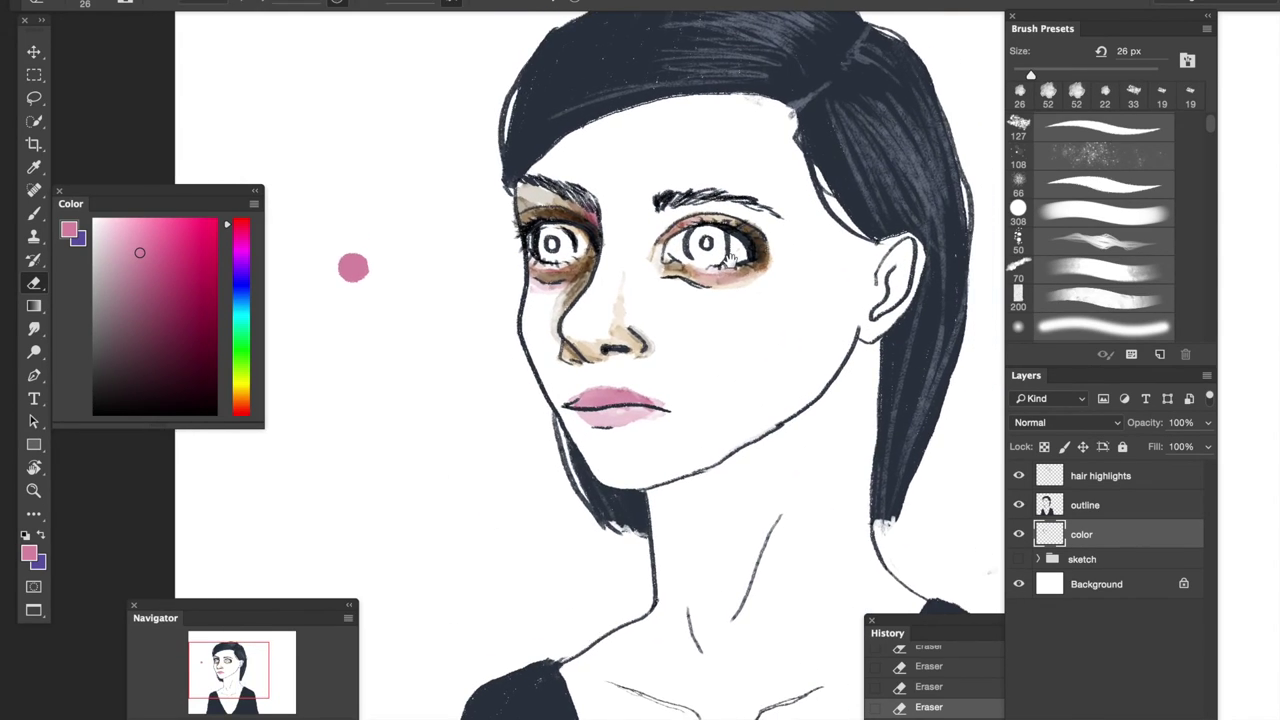
drag(236, 288, 240, 317)
click(148, 271)
- Paint teal into both irises with a 30 px brush, then pick darker teal and light blue
key(b)
key(bracketleft)
key(bracketleft)
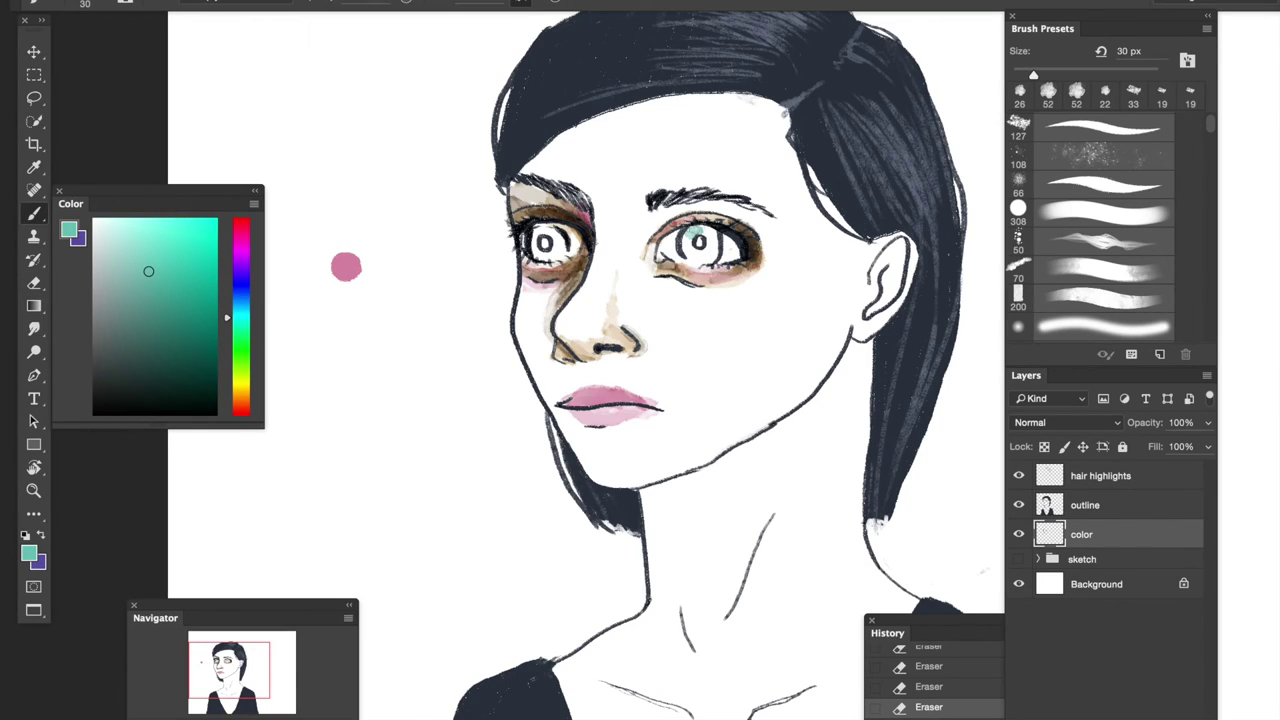
mouse_move(706, 230)
mouse_down()
mouse_move(712, 262)
mouse_move(714, 248)
mouse_up()
mouse_move(553, 234)
mouse_down()
mouse_move(540, 264)
mouse_move(546, 248)
mouse_up()
click(129, 301)
click(240, 303)
click(156, 258)
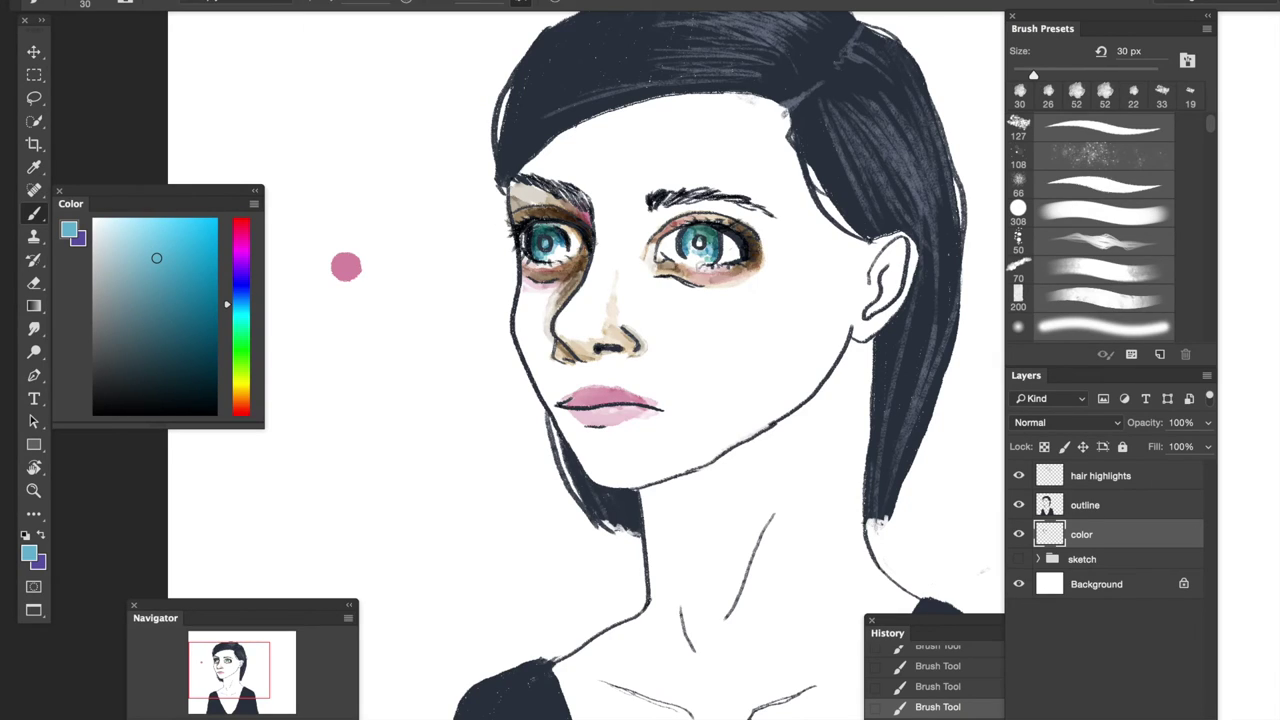
scroll(707, 280, right, 3)
- Erase a small colour patch and add blue-purple inside both irises
alt+click(555, 356)
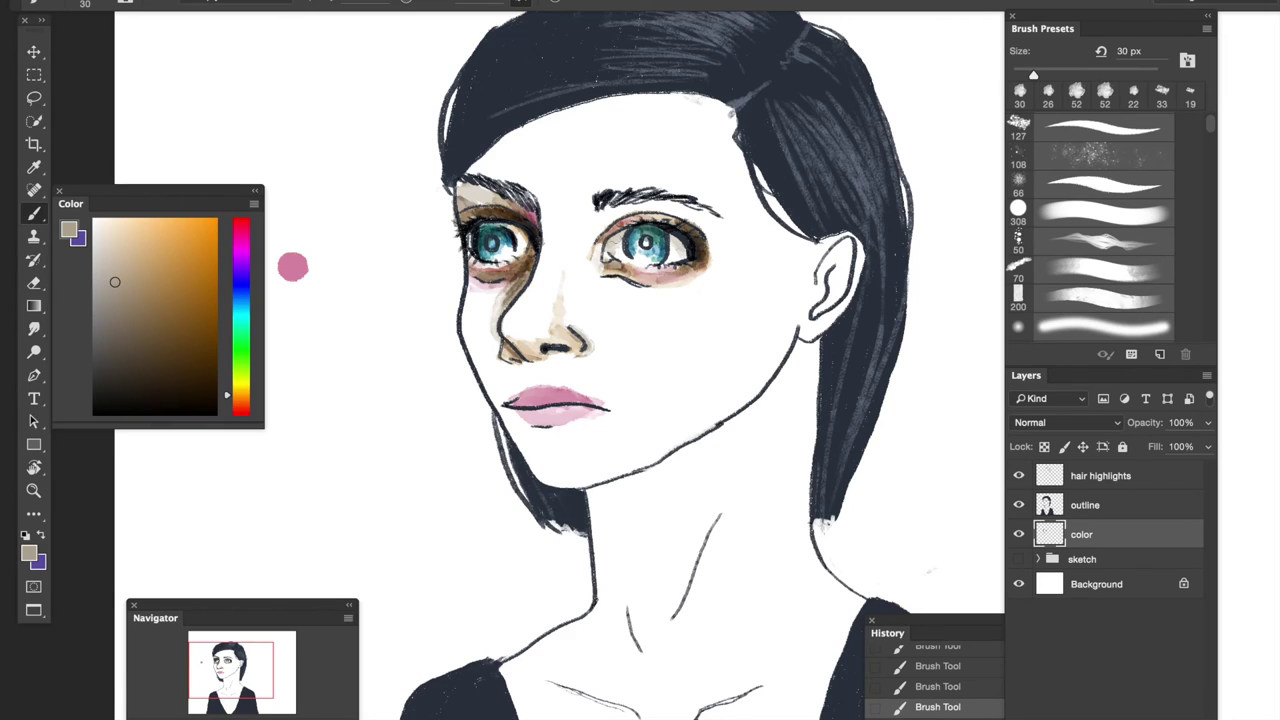
scroll(469, 237, right, 2)
key(e)
click(469, 241)
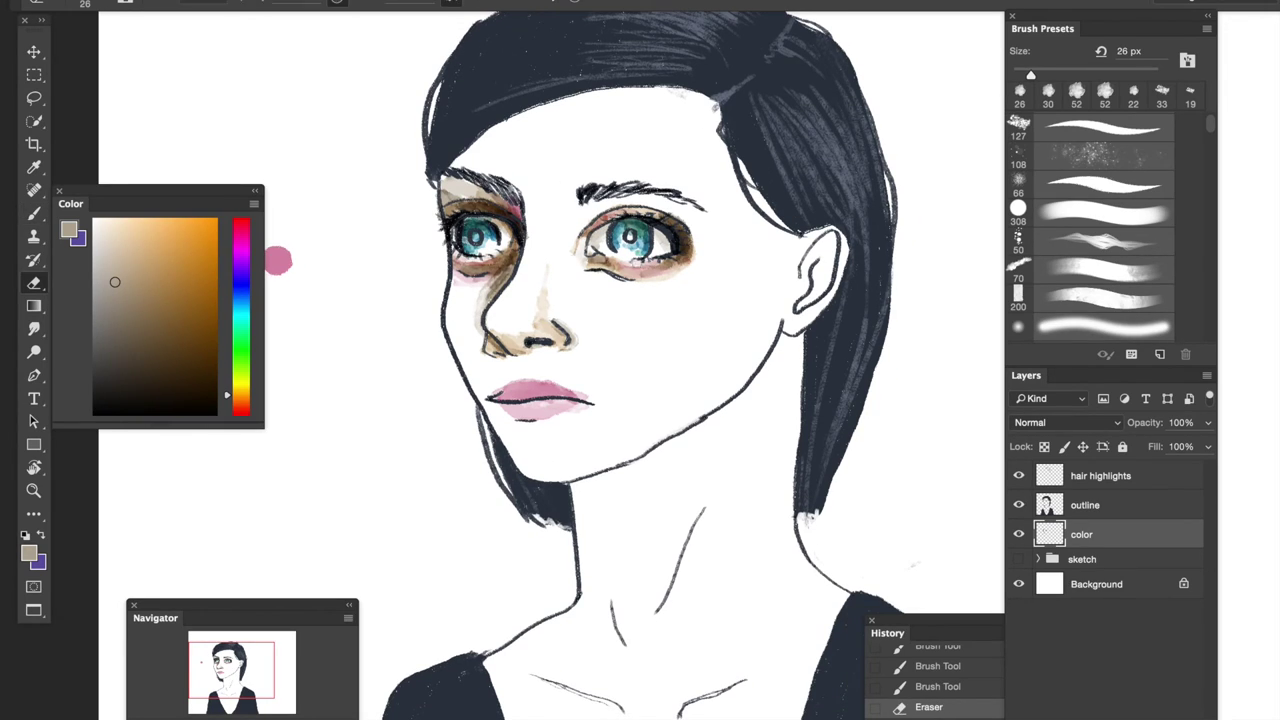
click(633, 243)
key(b)
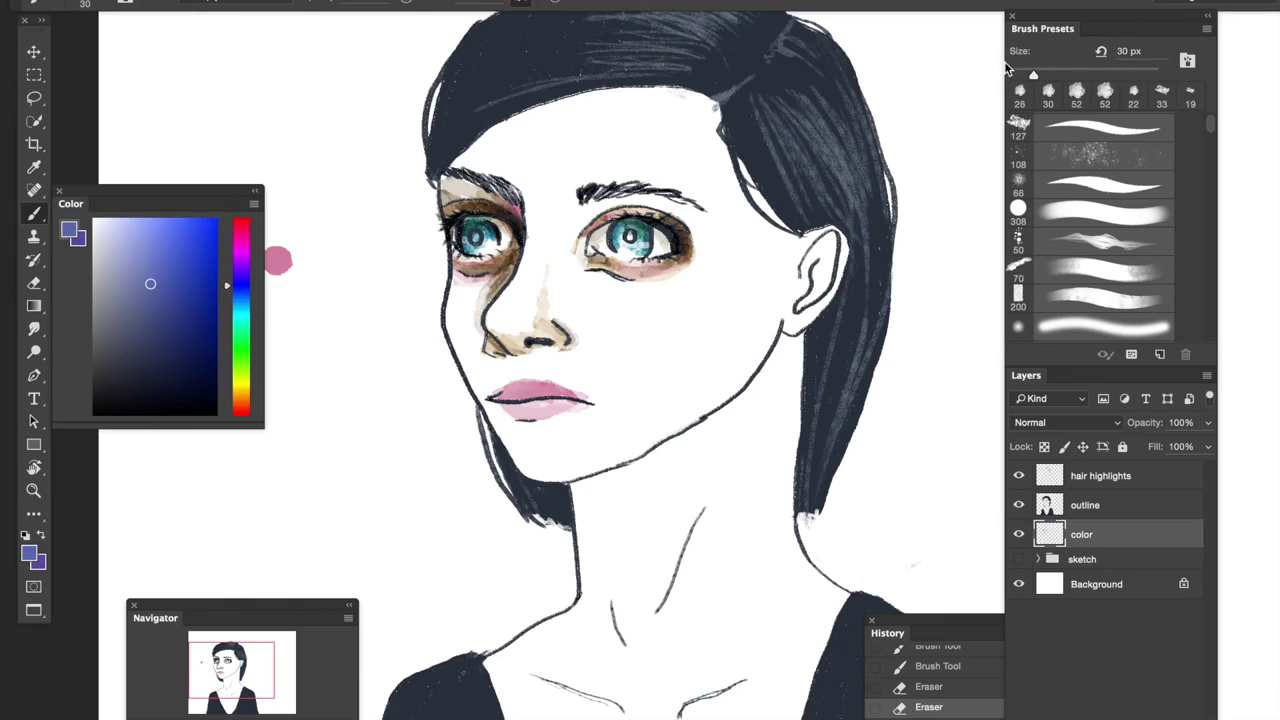
drag(464, 243, 474, 252)
drag(638, 232, 652, 250)
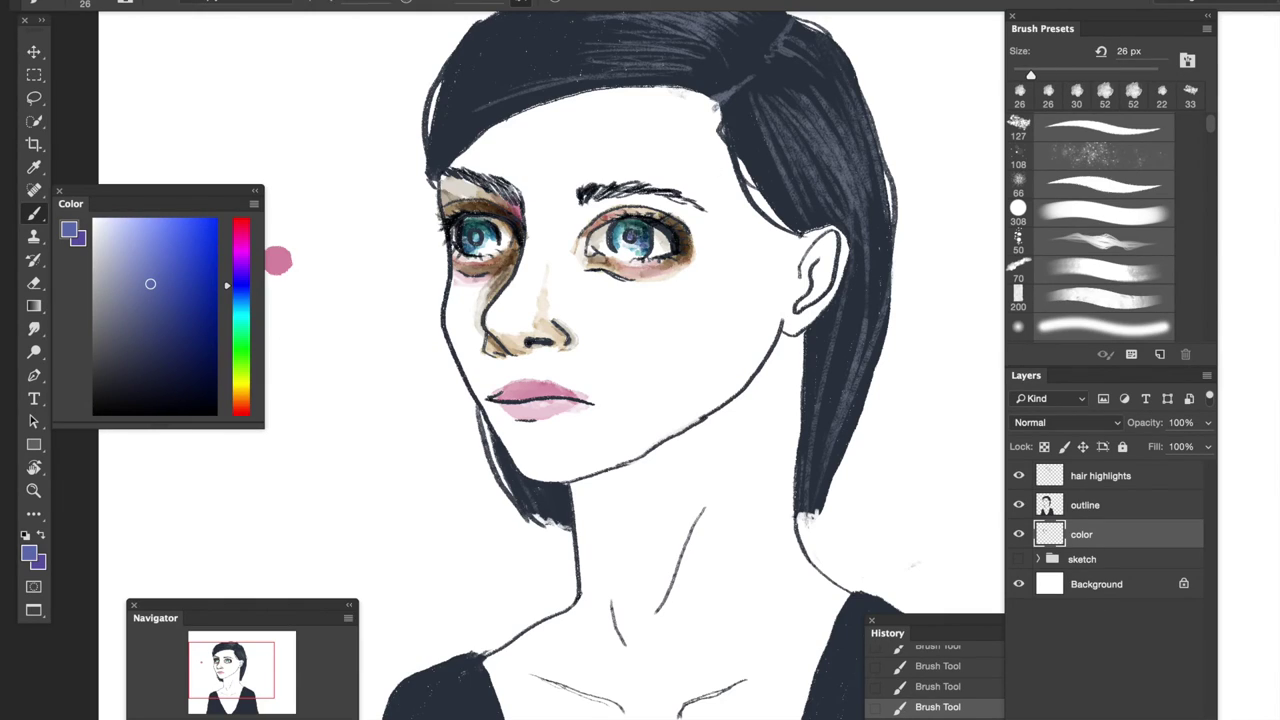
- Touch up the dark navy lashes near the left eye with a 14 px brush
key(bracketleft)
key(bracketleft)
key(bracketleft)
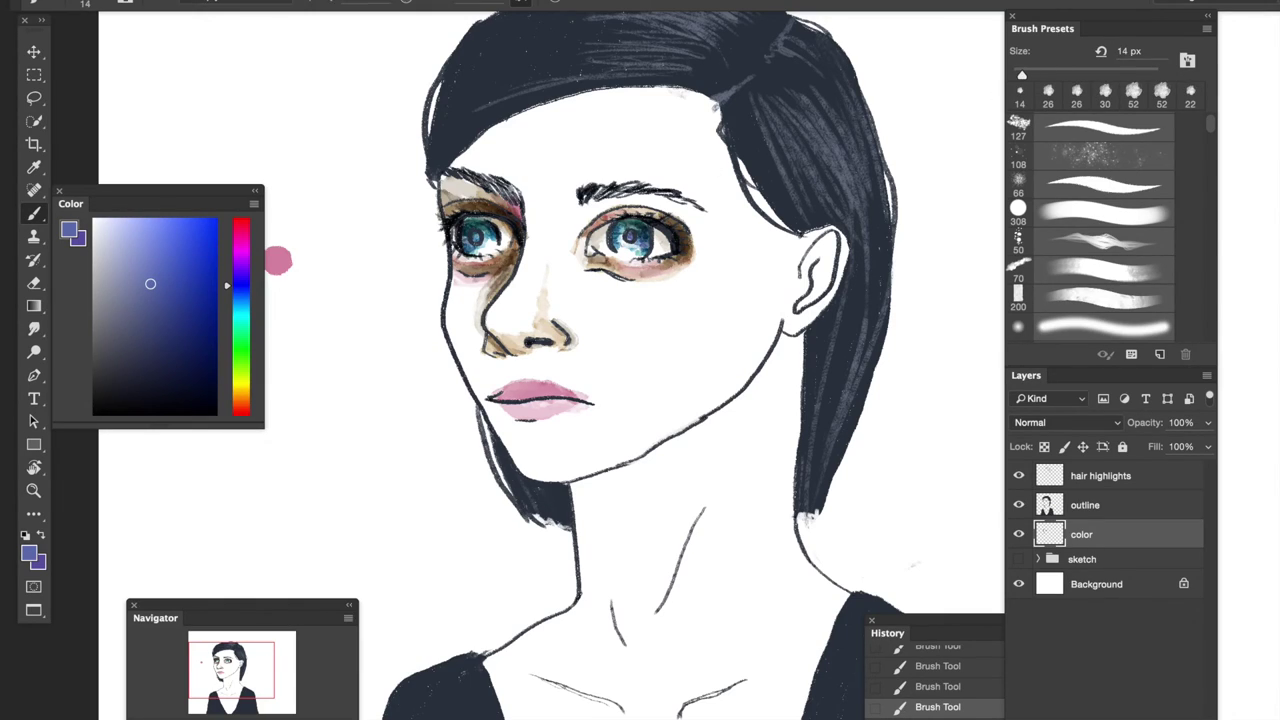
drag(658, 248, 628, 232)
key(e)
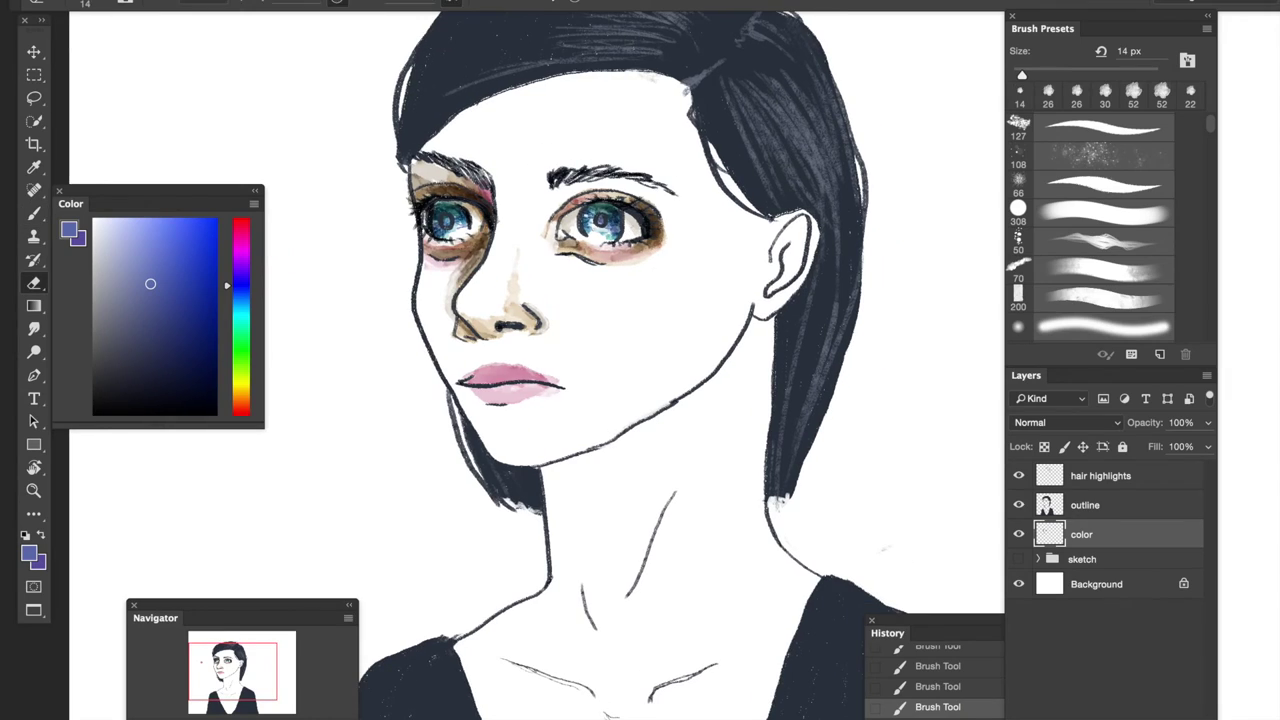
scroll(479, 365, right, 2)
key(b)
drag(418, 205, 452, 200)
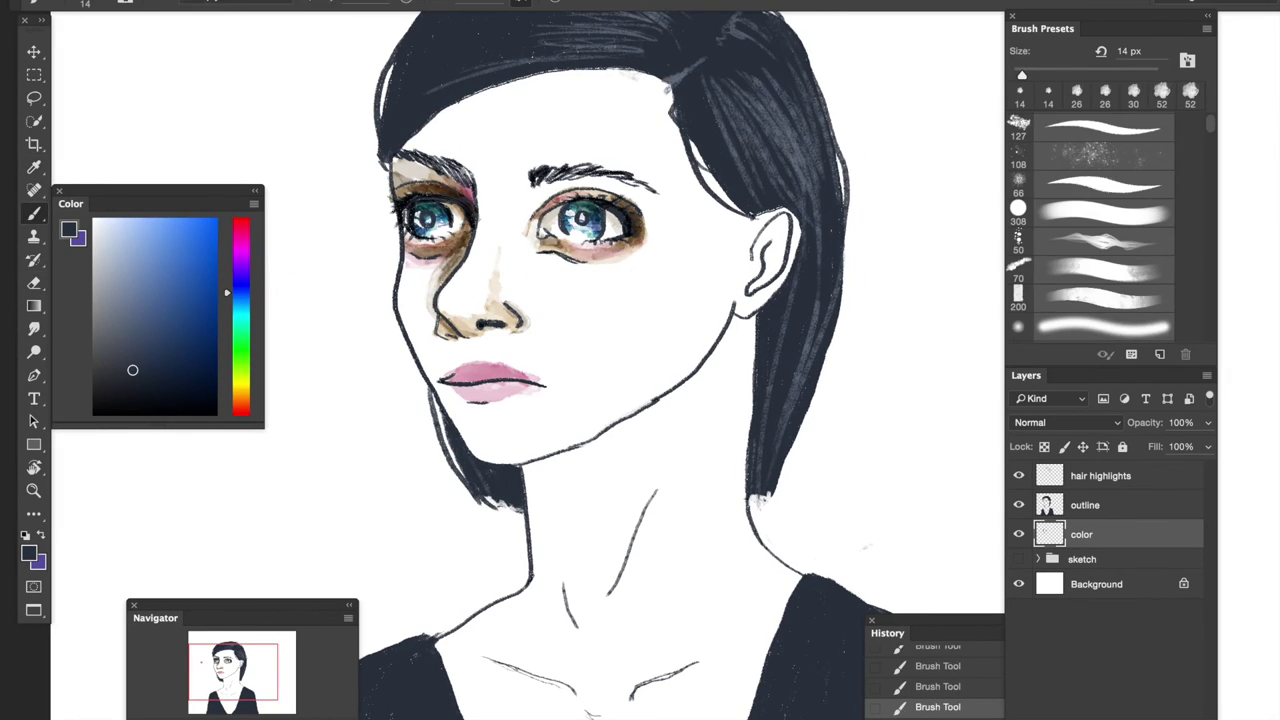
- Erase stray paint under the left eye with a 45 px eraser
scroll(500, 365, down, 1)
scroll(500, 365, right, 1)
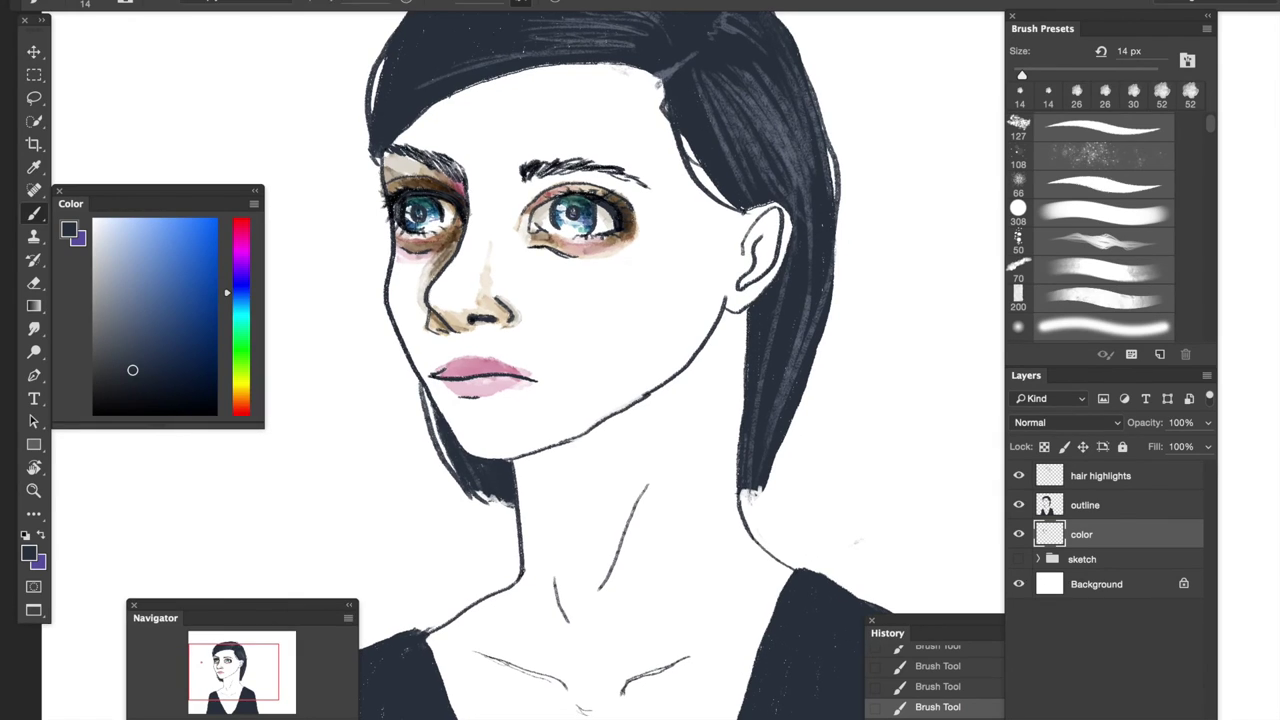
key(bracketright)
key(bracketright)
key(bracketright)
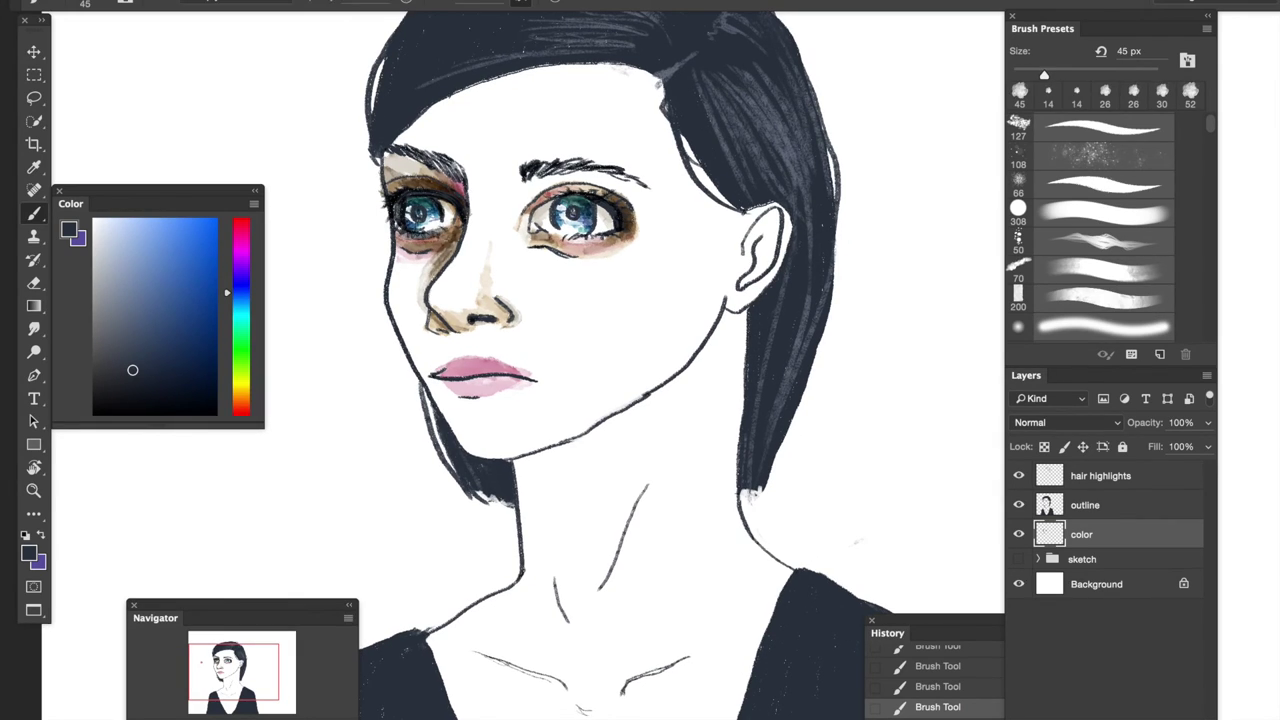
scroll(600, 365, right, 1)
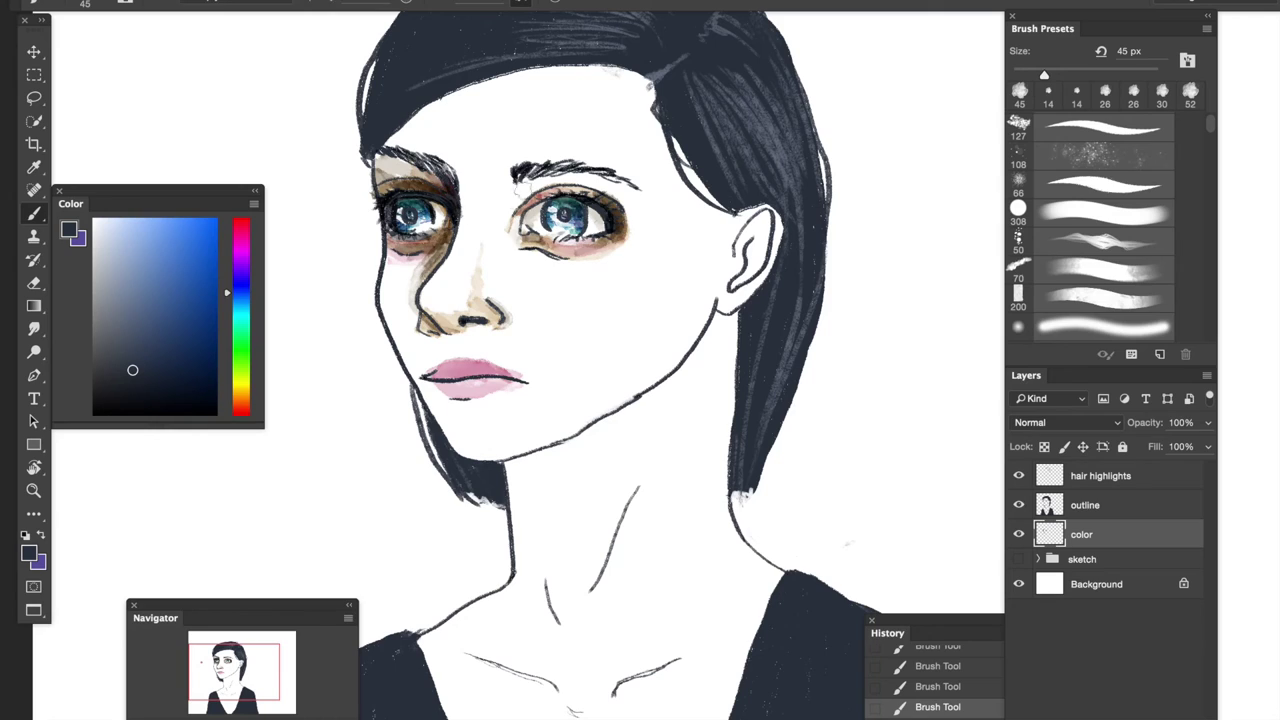
scroll(560, 260, right, 2)
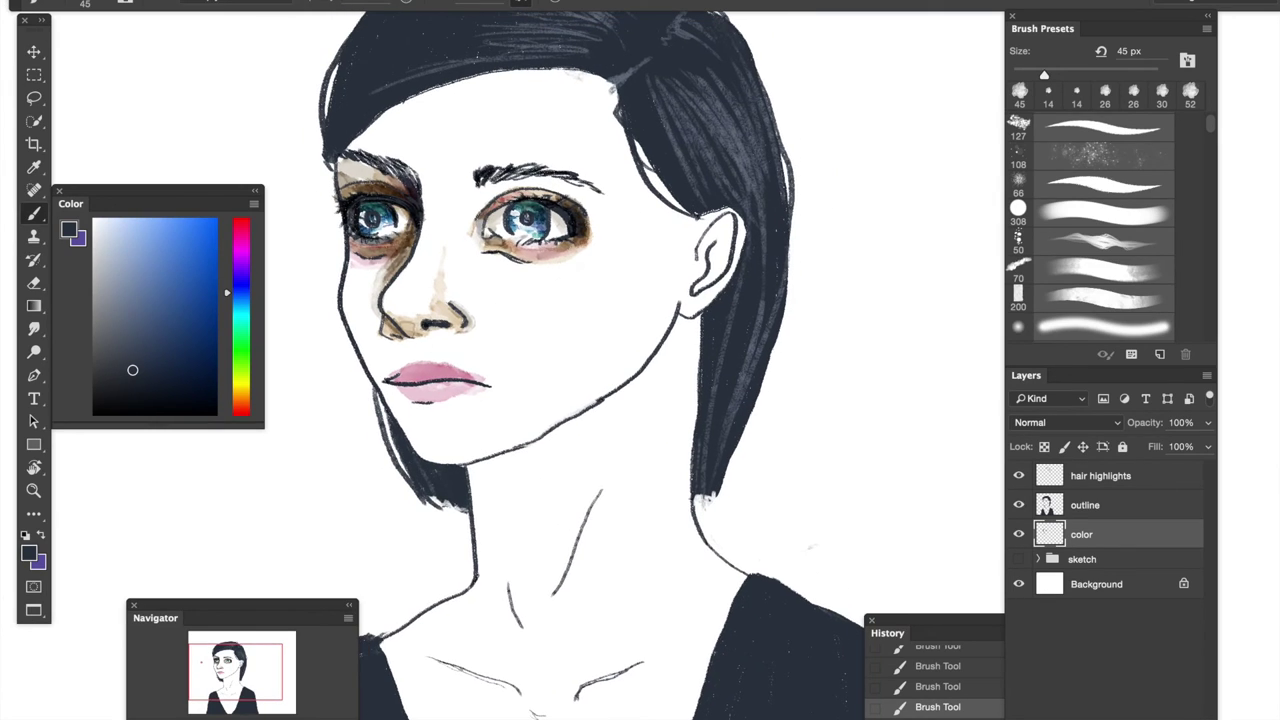
key(e)
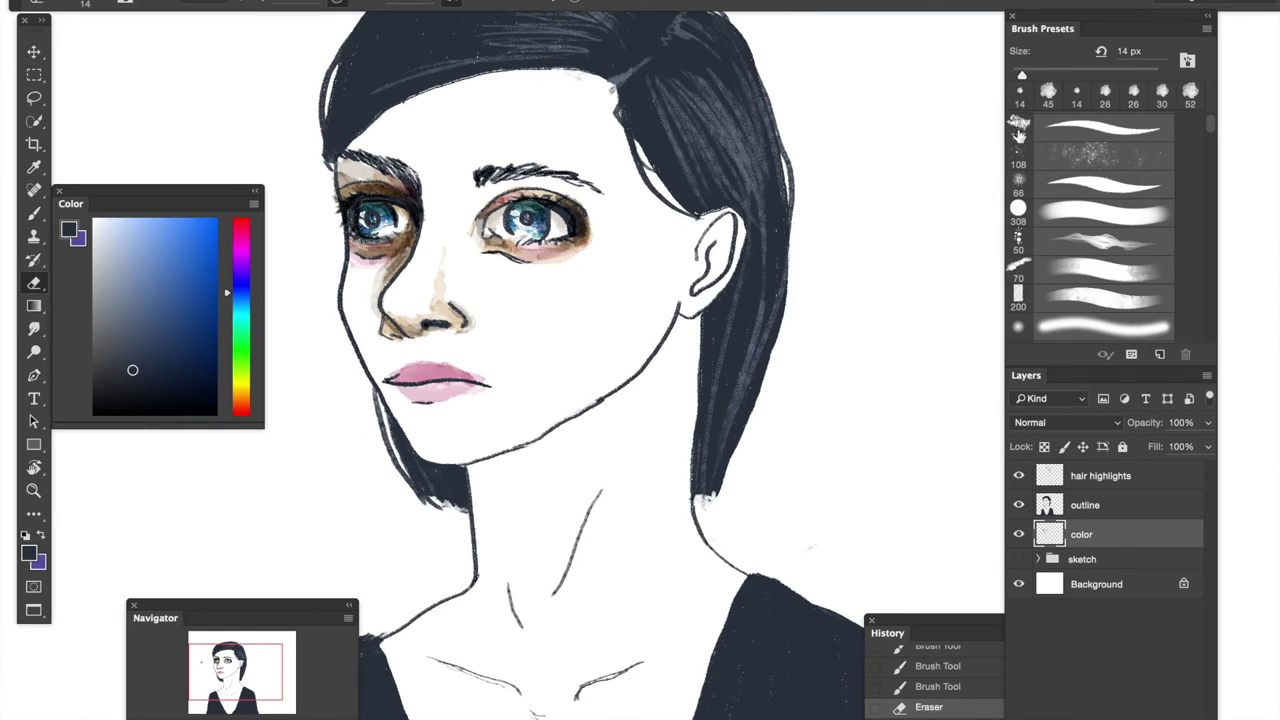
drag(346, 240, 402, 239)
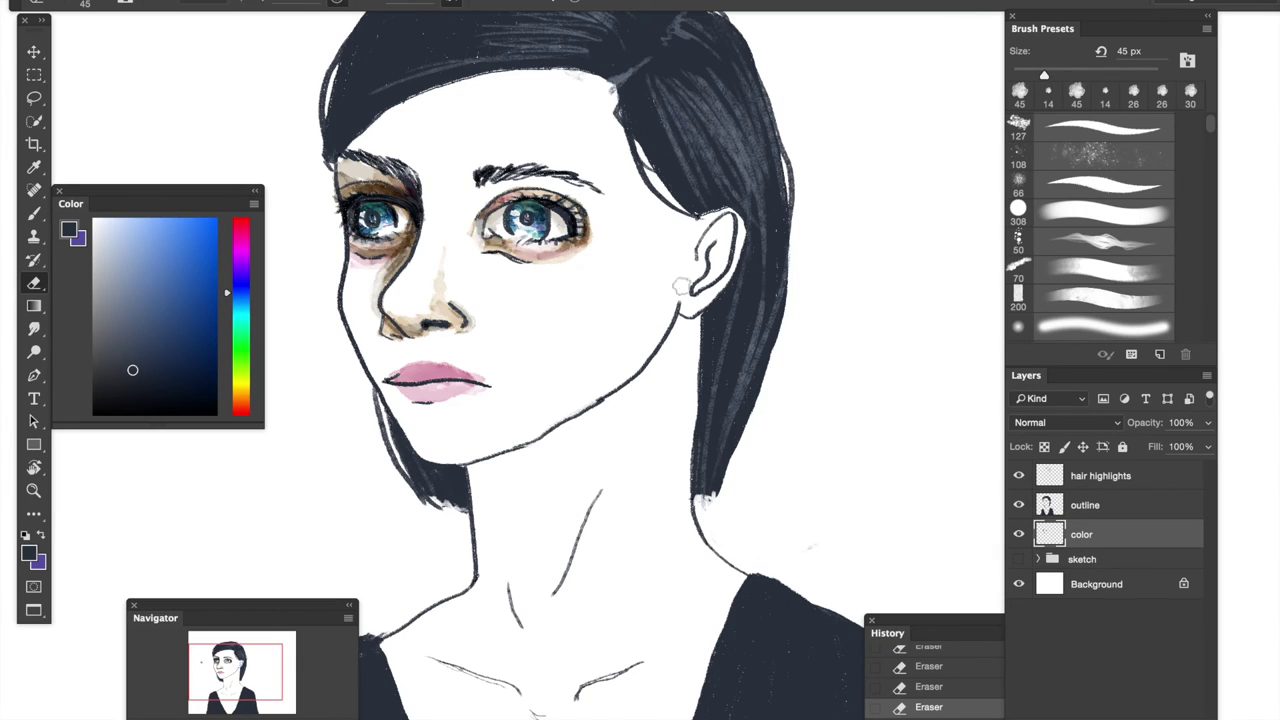
scroll(242, 157, down, 3)
scroll(242, 157, left, 2)
- Pick a pink colour and erase a little stray colour around the right eye
key(b)
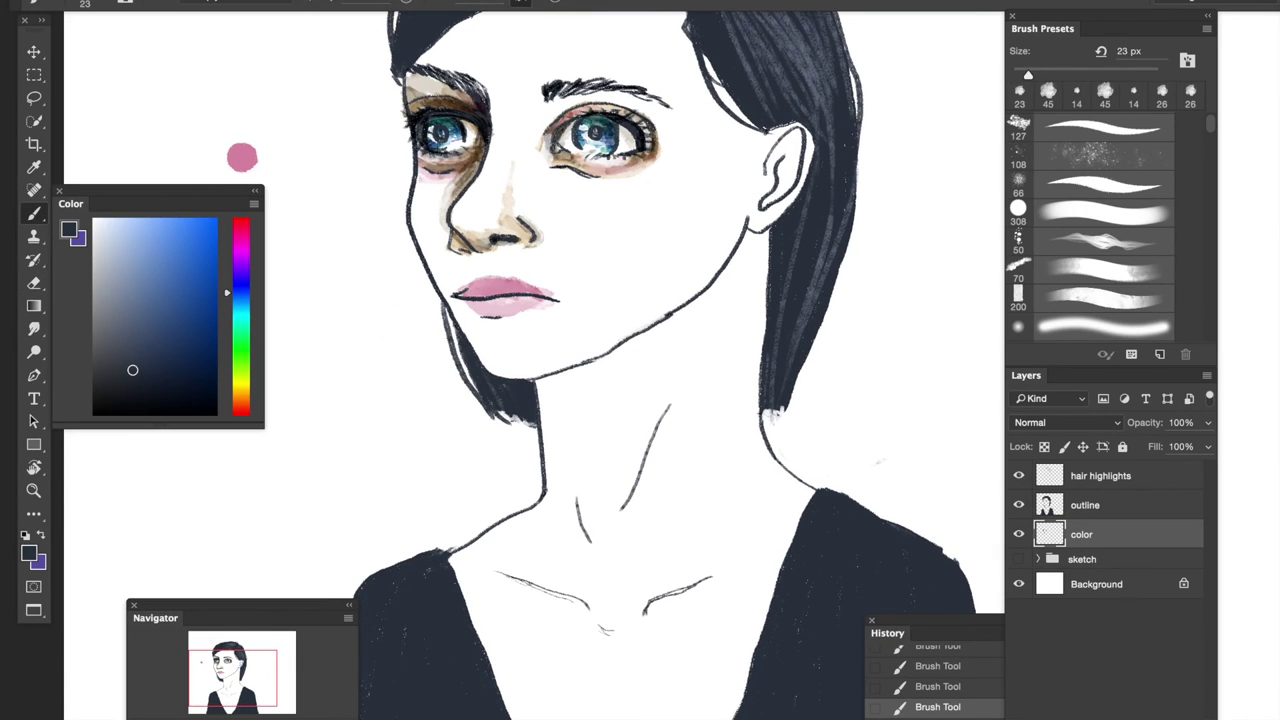
alt+click(242, 157)
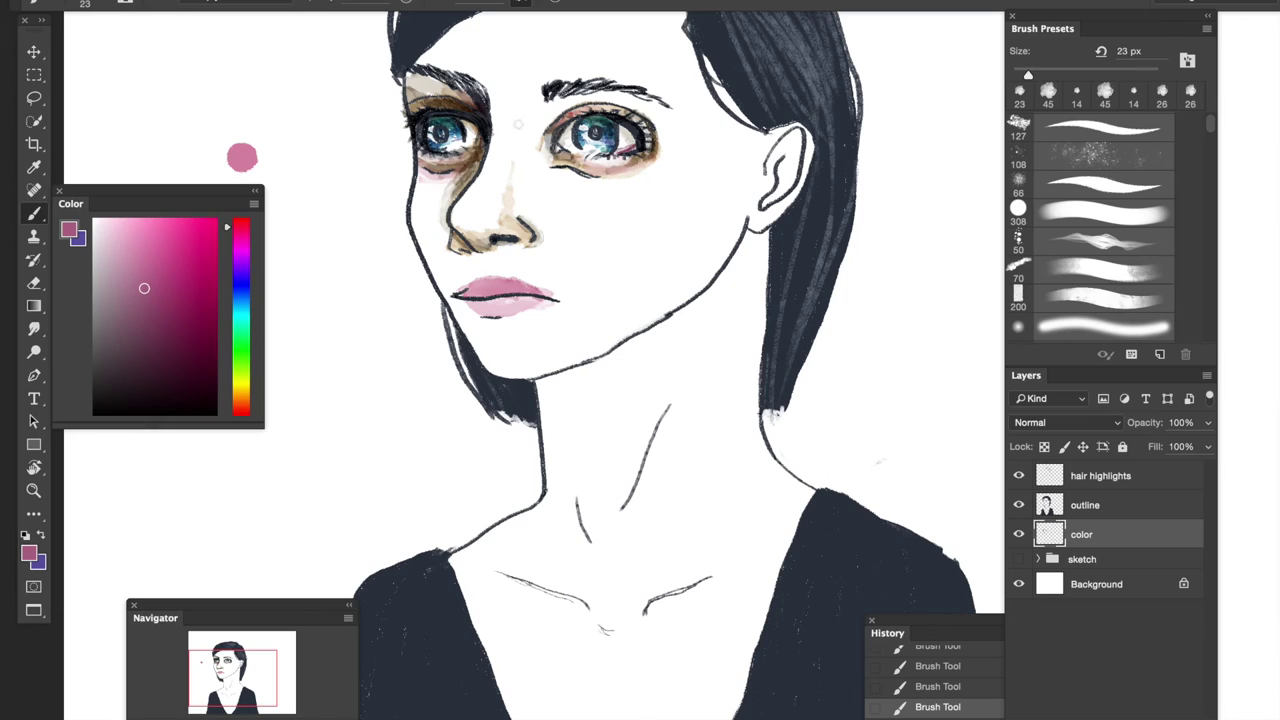
scroll(666, 209, up, 2)
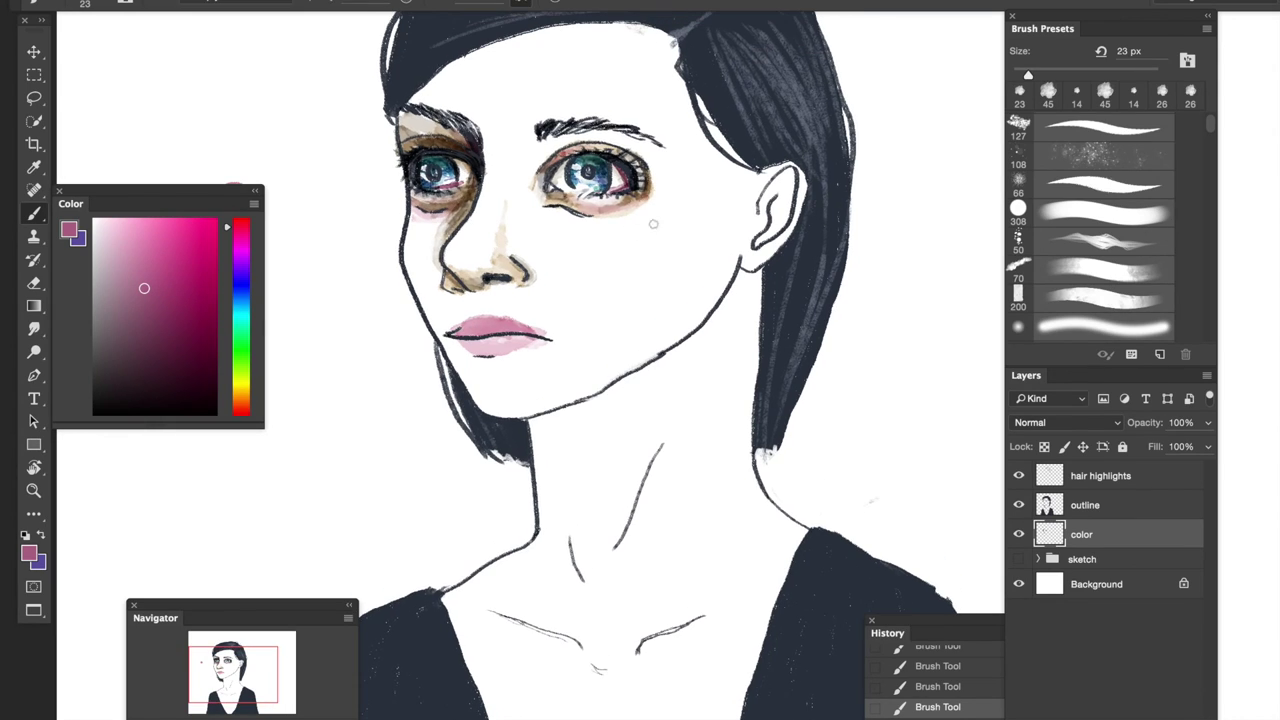
key(e)
drag(574, 188, 612, 182)
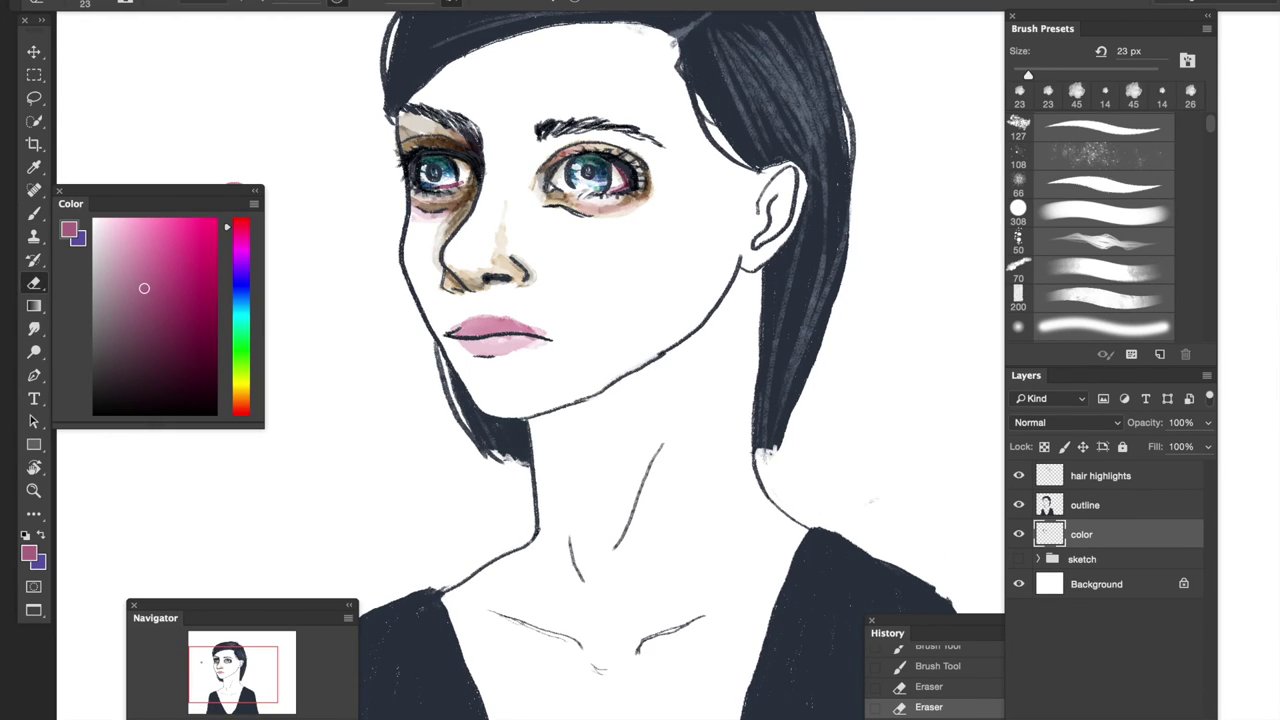
scroll(776, 205, right, 3)
- Paint pink over and around the nose, then erase small spots on it
key(b)
alt+click(420, 274)
mouse_move(414, 272)
mouse_down()
mouse_move(462, 292)
mouse_move(426, 284)
mouse_up()
mouse_move(438, 266)
mouse_down()
mouse_move(464, 288)
mouse_move(460, 266)
mouse_move(520, 256)
mouse_up()
key(e)
scroll(520, 258, up, 2)
key(b)
key(e)
click(504, 259)
click(506, 262)
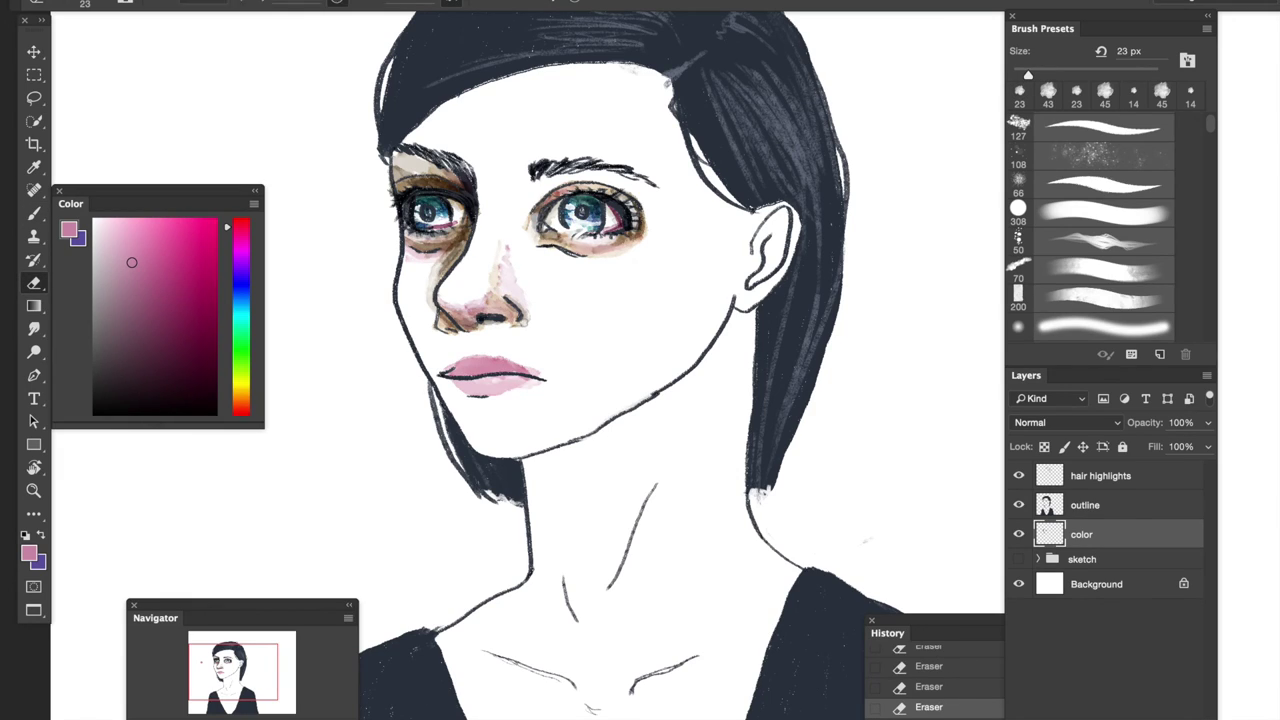
- Deepen the lower lip with pink strokes and clean up the edges around the lips
key(b)
drag(452, 368, 498, 372)
drag(440, 374, 510, 376)
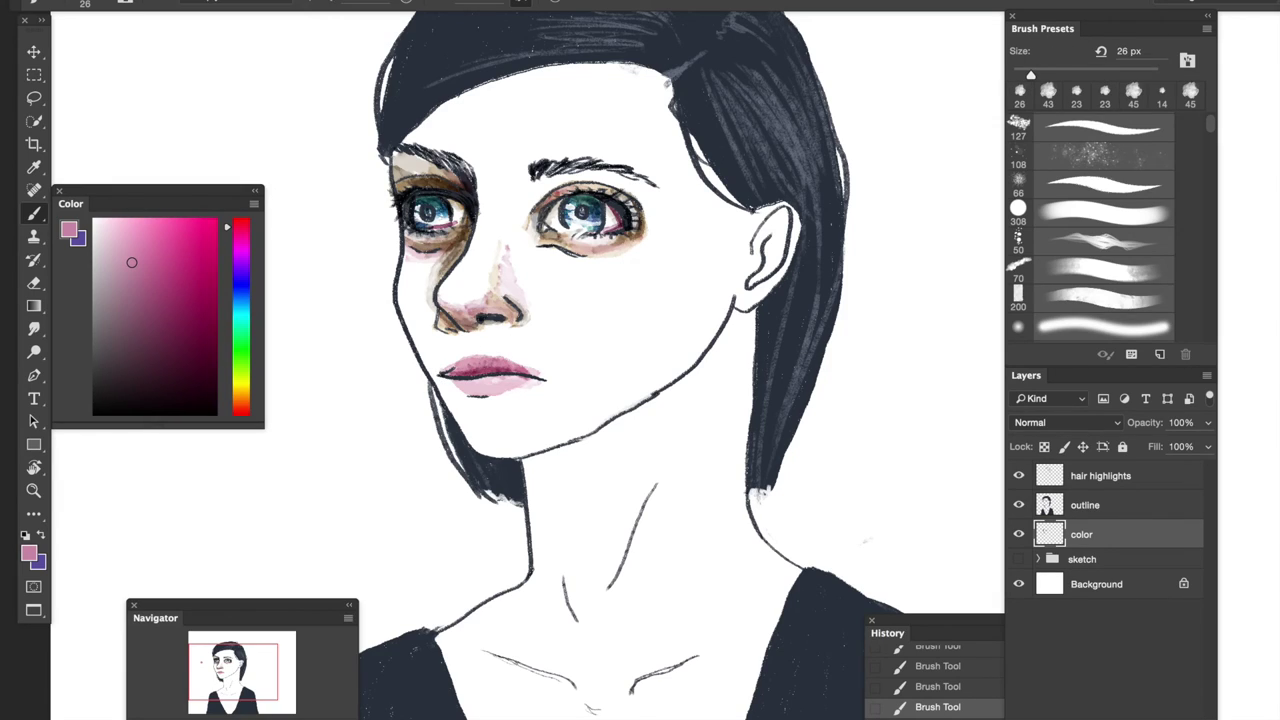
key(e)
mouse_move(475, 362)
mouse_down()
mouse_move(530, 380)
mouse_move(605, 377)
mouse_up()
key(b)
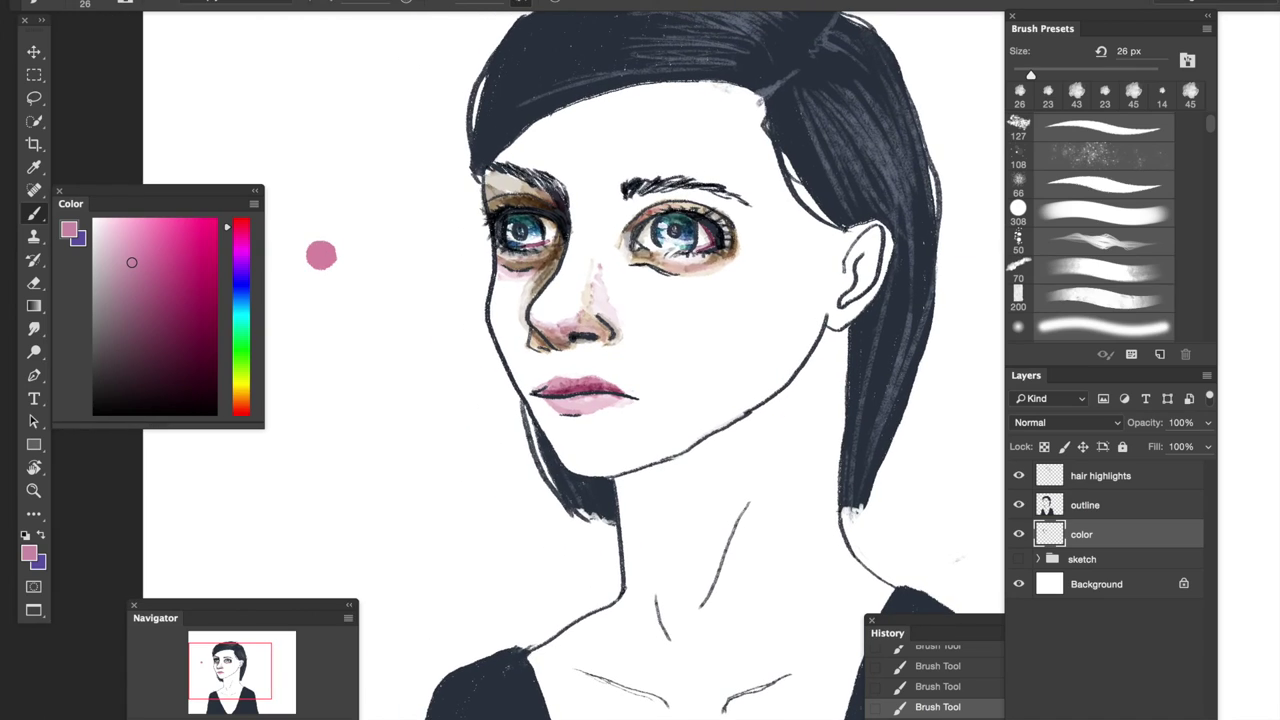
alt+click(540, 262)
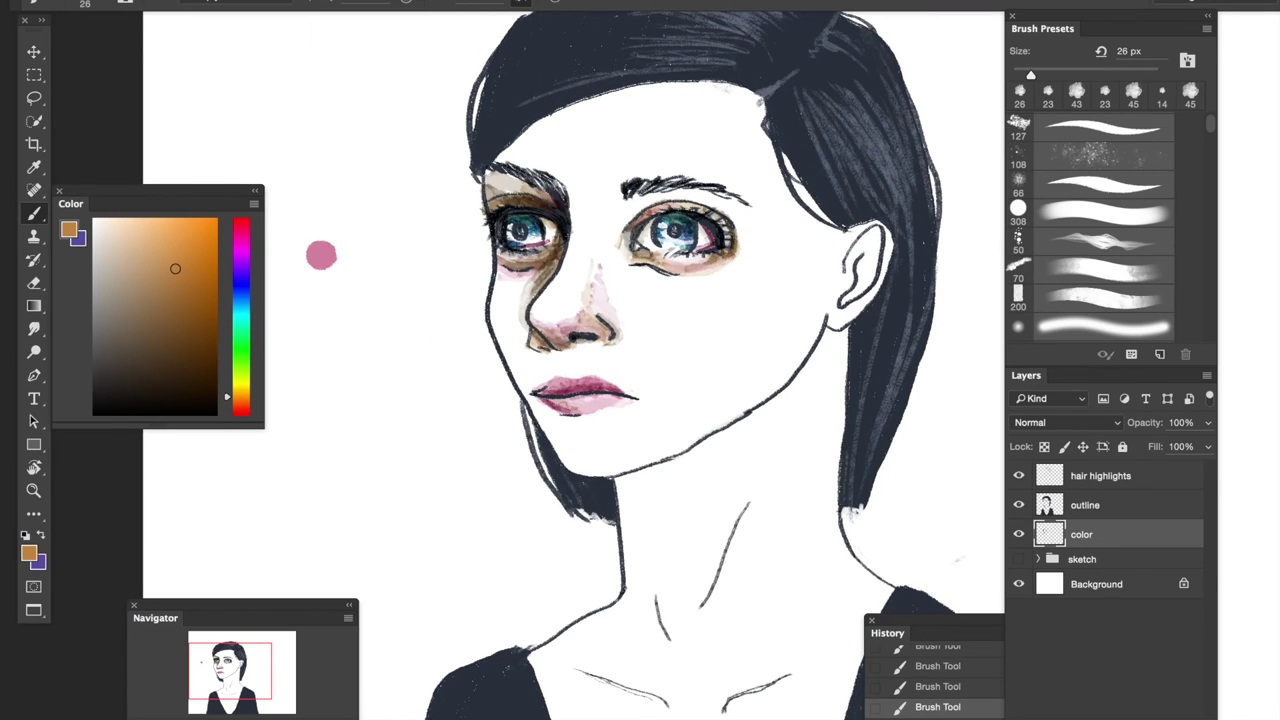
- Erase stray colour below the nose and pick pink again
key(e)
drag(568, 370, 560, 362)
mouse_move(560, 362)
mouse_down()
mouse_move(618, 378)
mouse_move(554, 356)
mouse_move(514, 369)
mouse_up()
key(b)
alt+click(541, 375)
key(e)
key(b)
- Paint pink along the hair edge at the temple with a 75 px brush, then erase it back
key(bracketright)
key(bracketright)
key(bracketright)
mouse_move(745, 92)
mouse_down()
mouse_move(805, 220)
mouse_move(800, 238)
mouse_move(820, 240)
mouse_up()
key(e)
mouse_move(734, 115)
mouse_down()
mouse_move(718, 160)
mouse_move(830, 245)
mouse_up()
drag(745, 190, 800, 240)
key(b)
- Add brown skin shading near the hairline and forehead, erasing part of it
alt+click(487, 178)
alt+click(480, 170)
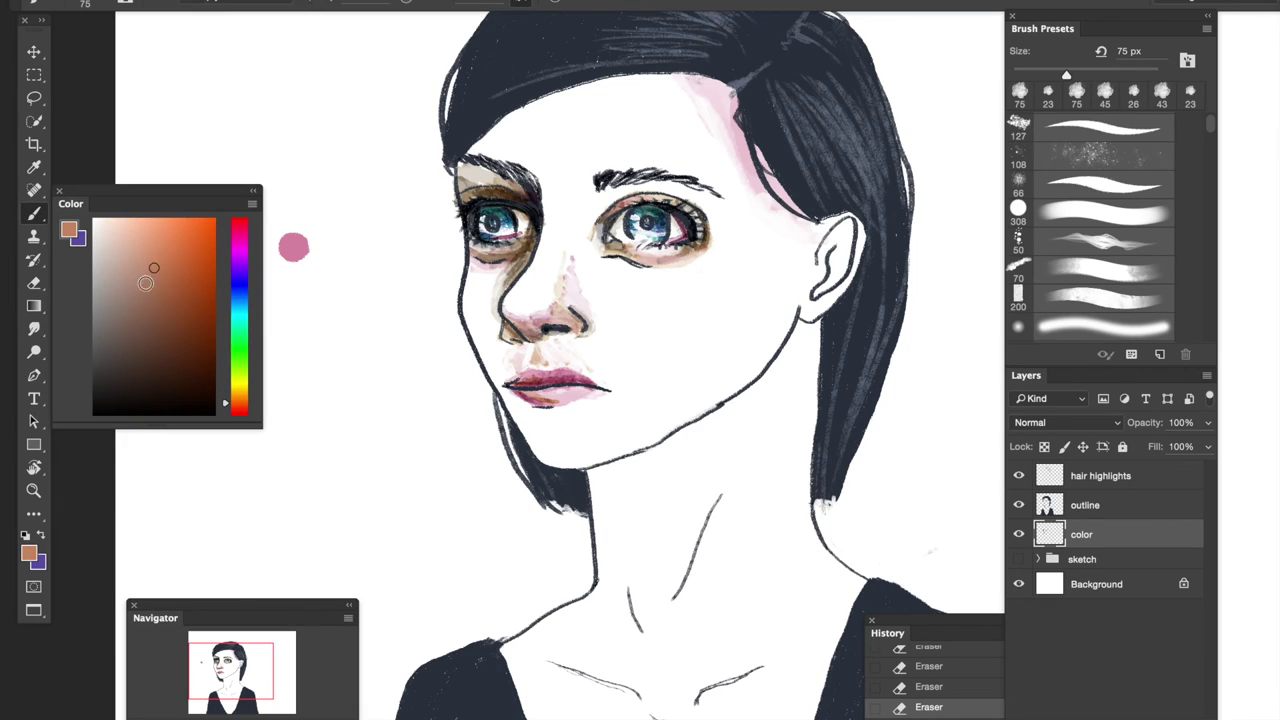
drag(430, 158, 450, 185)
drag(440, 140, 485, 180)
drag(525, 105, 470, 175)
key(e)
mouse_move(545, 125)
mouse_down()
mouse_move(515, 155)
mouse_move(495, 155)
mouse_up()
mouse_move(520, 118)
mouse_down()
mouse_move(490, 142)
mouse_move(507, 127)
mouse_up()
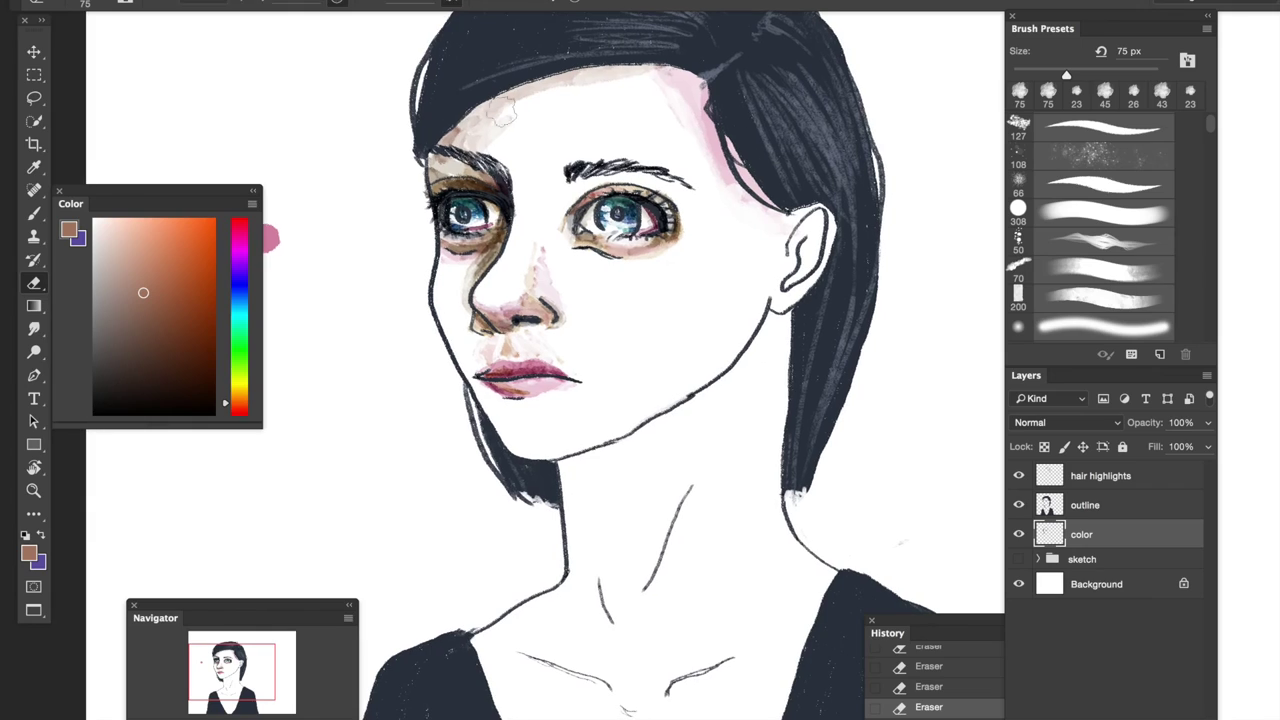
- Try brown shading on the left cheek and chin, undoing and erasing the strokes
key(b)
drag(470, 252, 440, 300)
drag(462, 250, 437, 325)
key(ctrl+z)
mouse_move(535, 407)
mouse_down()
mouse_move(505, 347)
mouse_move(555, 385)
mouse_up()
key(e)
key(e)
drag(500, 340, 545, 375)
drag(545, 375, 517, 357)
- Paint and erase small warm strokes around the ear
key(b)
drag(745, 140, 732, 176)
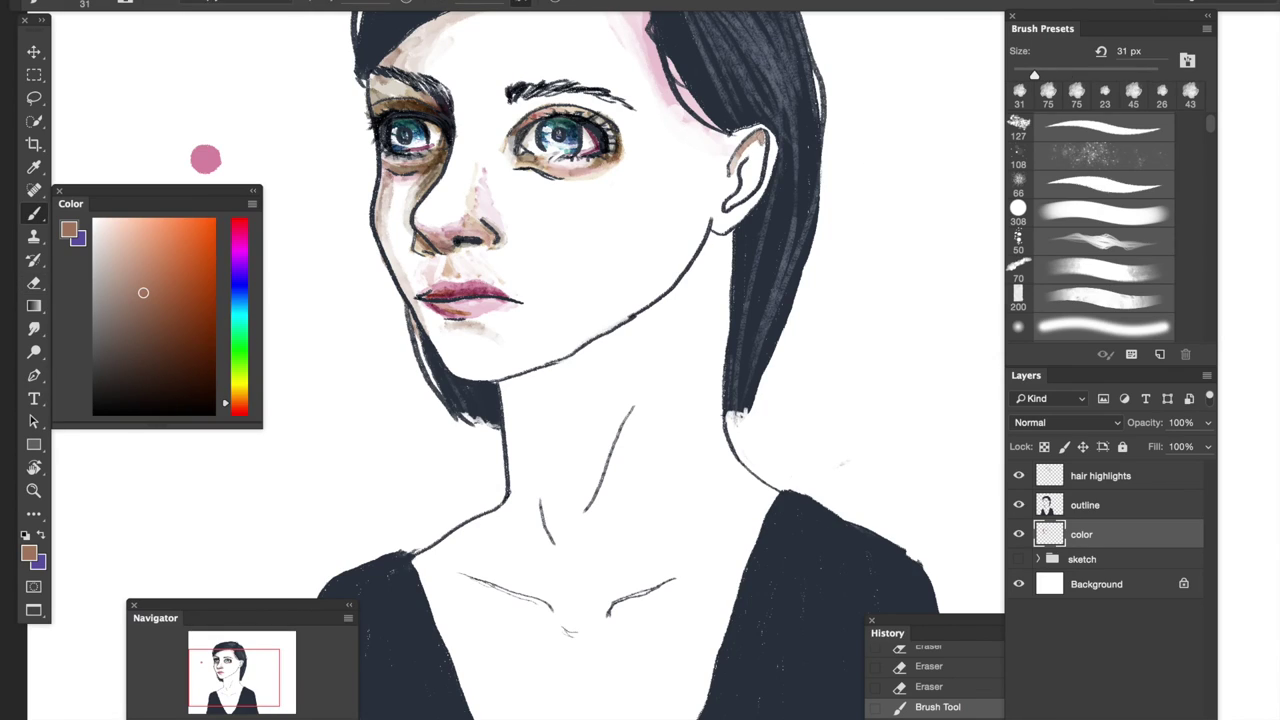
key(e)
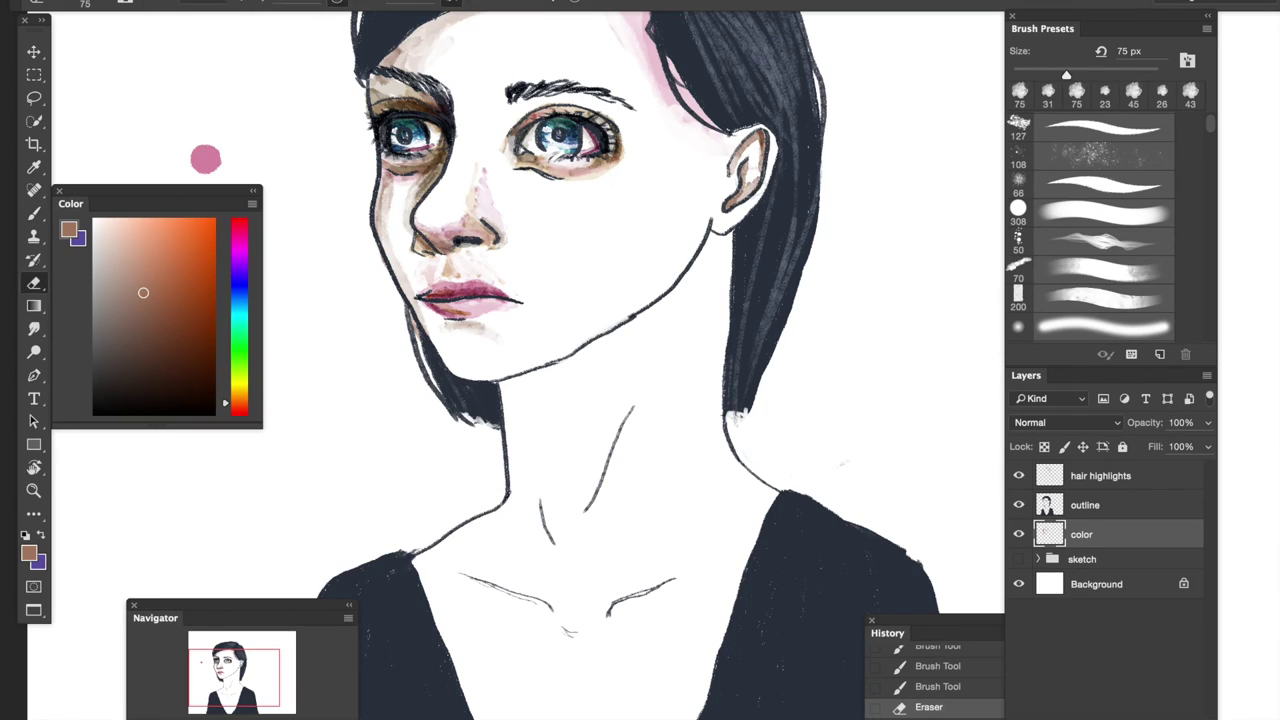
key(b)
drag(750, 136, 748, 174)
key(e)
mouse_move(205, 158)
mouse_down()
mouse_move(323, 197)
mouse_move(309, 246)
mouse_up()
key(b)
drag(852, 230, 846, 282)
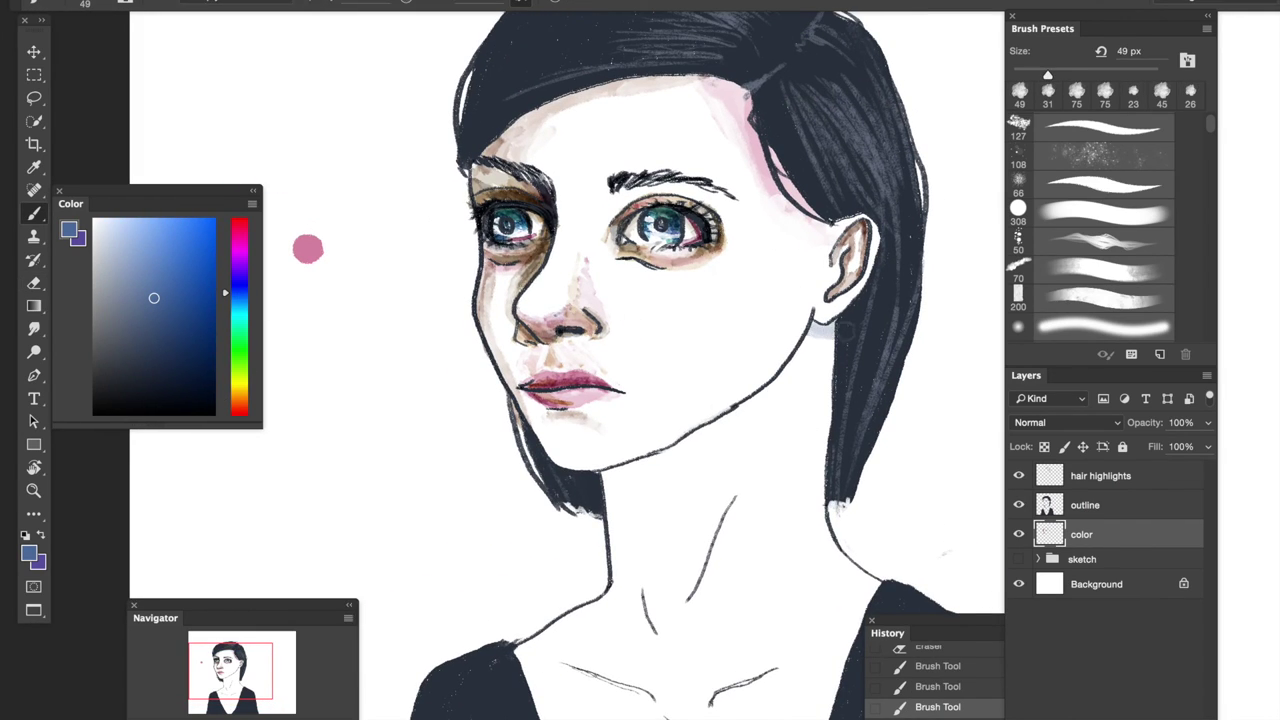
- Erase old shading near the jaw and paint a blue-grey shadow under it
key(e)
drag(820, 335, 822, 345)
key(ctrl+minus)
drag(622, 408, 640, 337)
key(b)
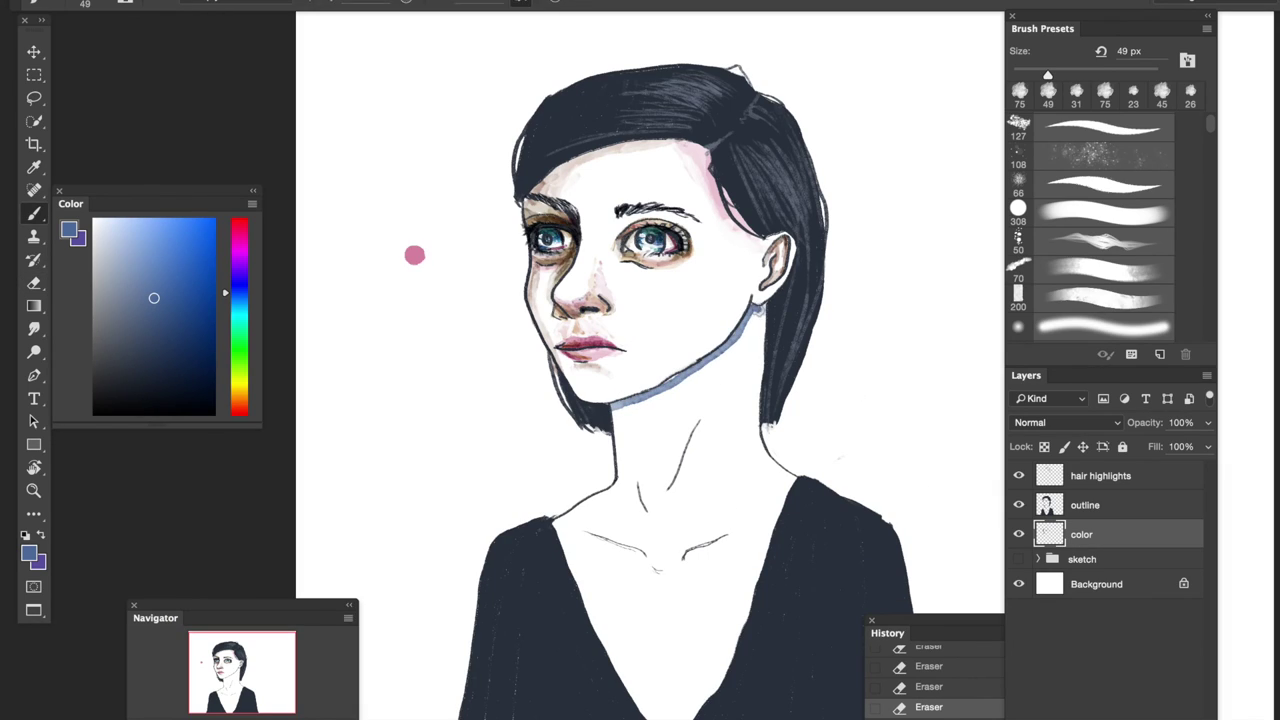
drag(639, 407, 729, 357)
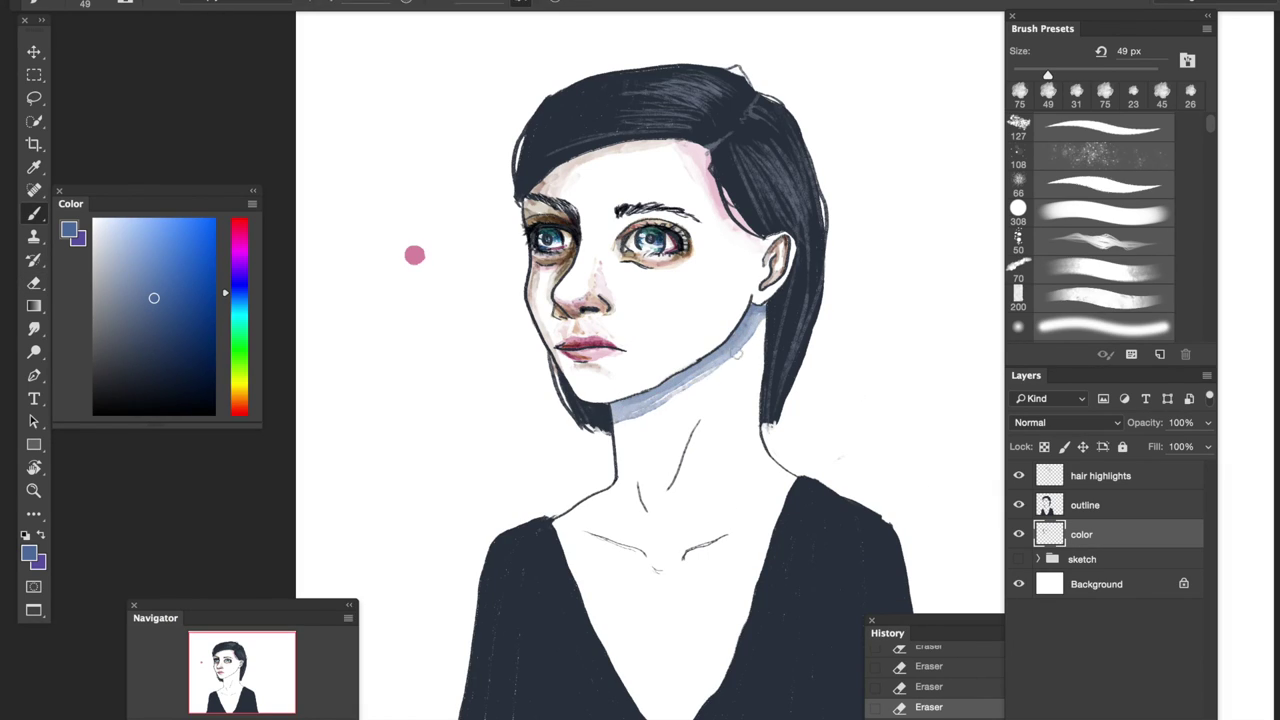
- Trim the jaw shadow near the neck and shade the left collarbone grey-blue
key(e)
drag(621, 429, 690, 392)
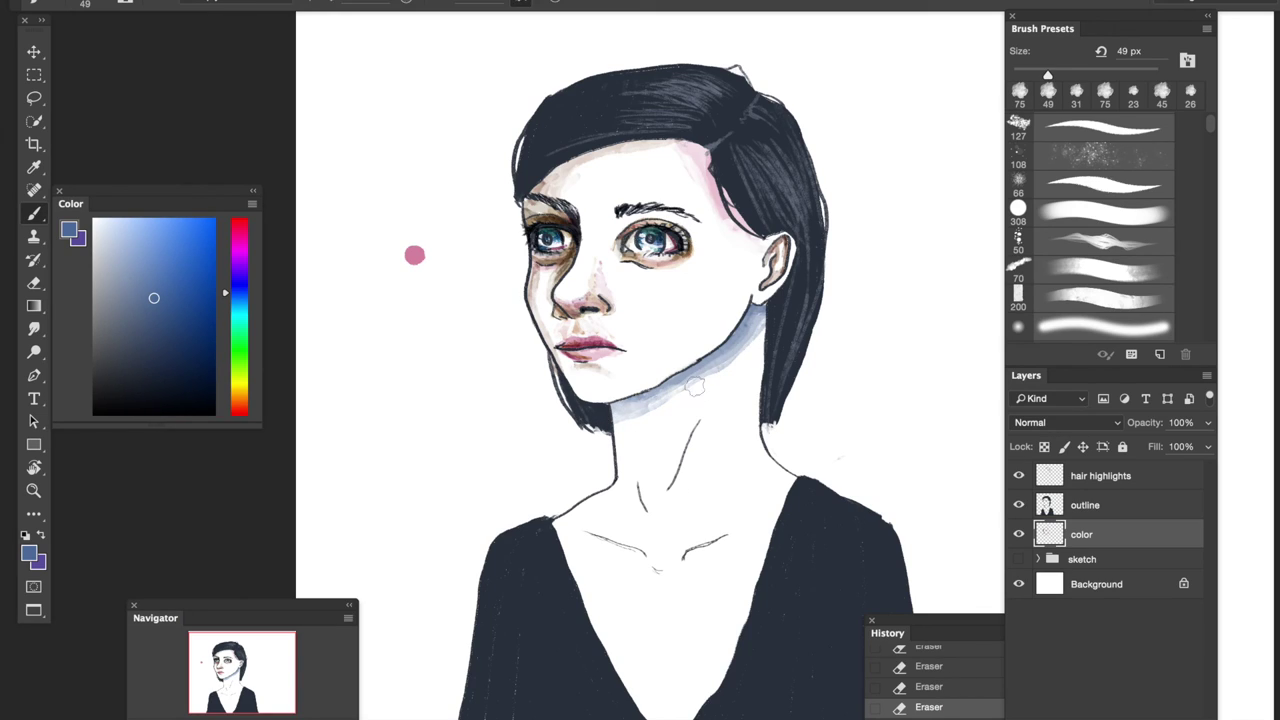
mouse_move(617, 432)
mouse_down()
mouse_move(629, 443)
mouse_move(625, 415)
mouse_move(658, 505)
mouse_up()
key(ctrl+z)
drag(588, 545, 644, 578)
click(238, 398)
click(163, 287)
- Paint tan strokes along the collarbones and add a pink dab beside the jaw
drag(720, 556, 694, 568)
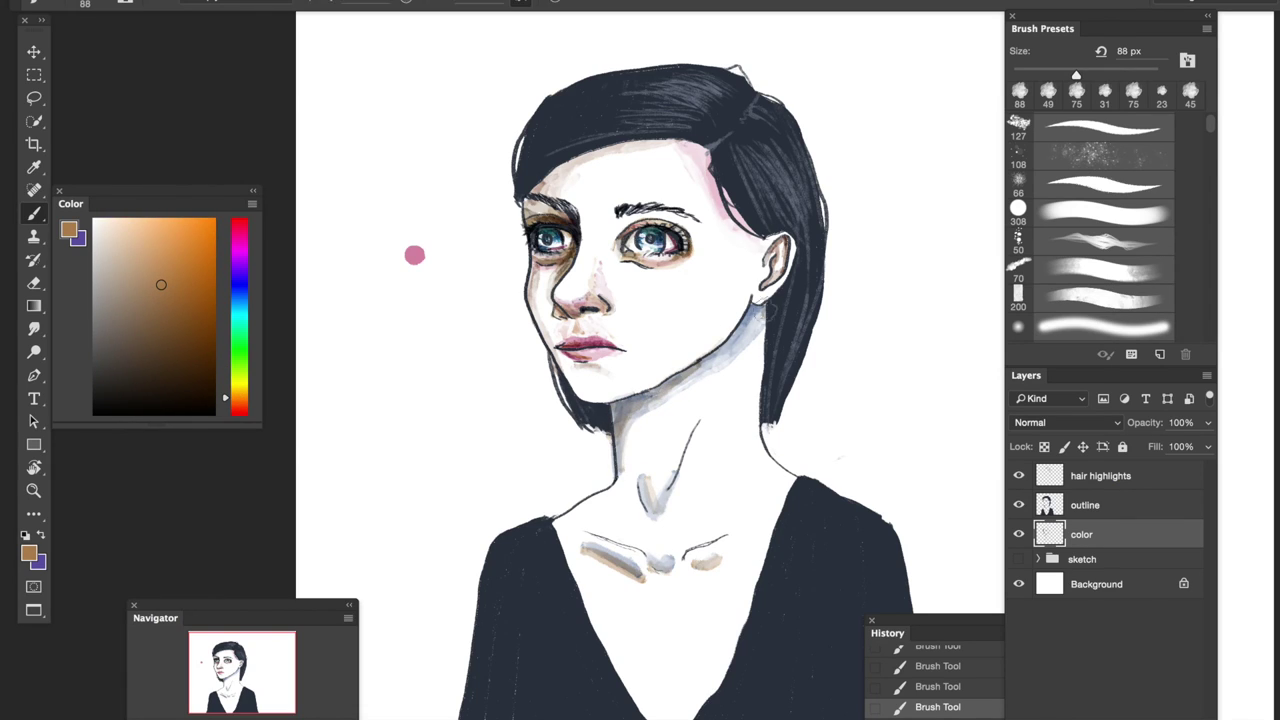
drag(918, 240, 883, 190)
click(233, 238)
click(144, 273)
click(717, 282)
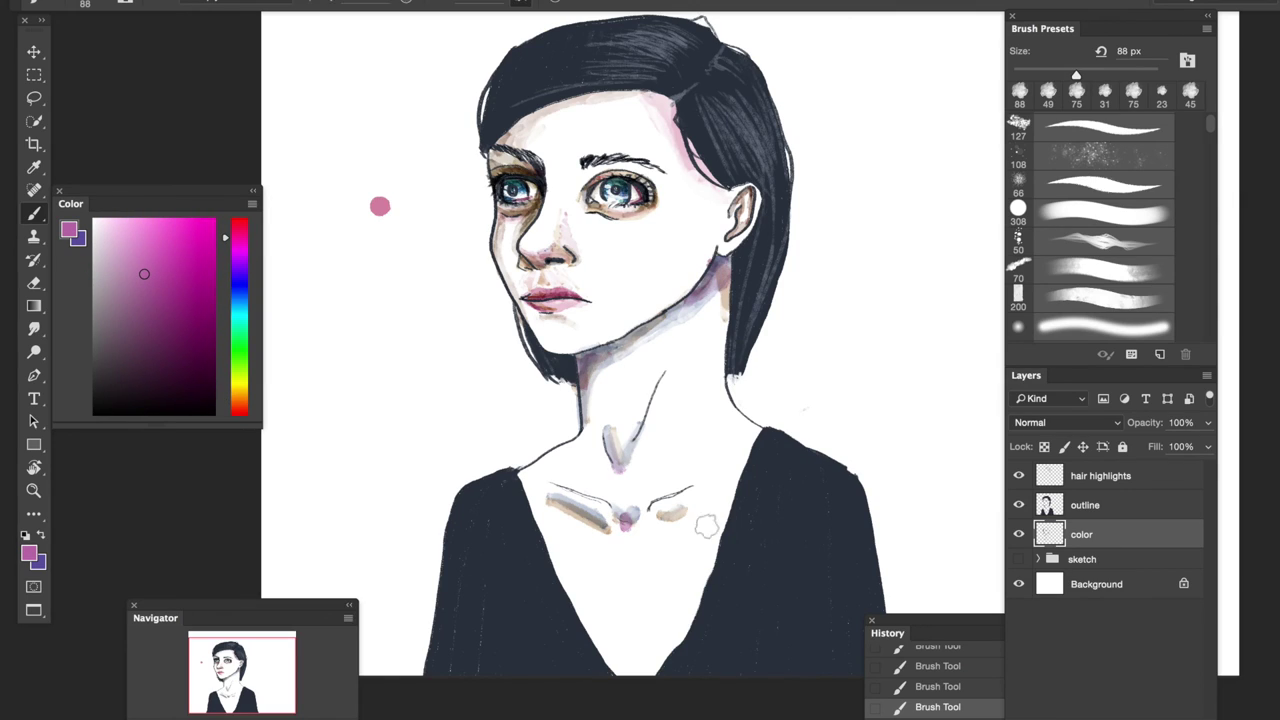
- Erase stray spots near the ear and left eye, zoom out, and add the outline layer to the selection
key(e)
click(719, 193)
click(709, 239)
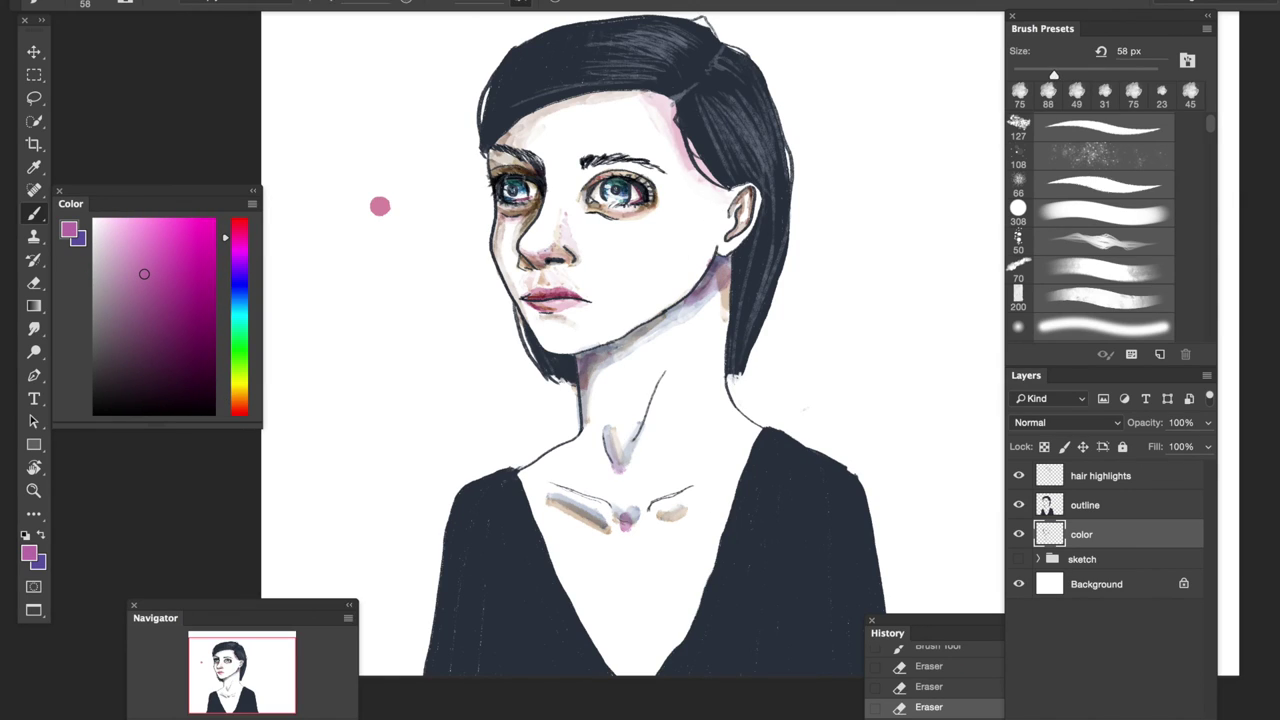
key(e)
click(500, 187)
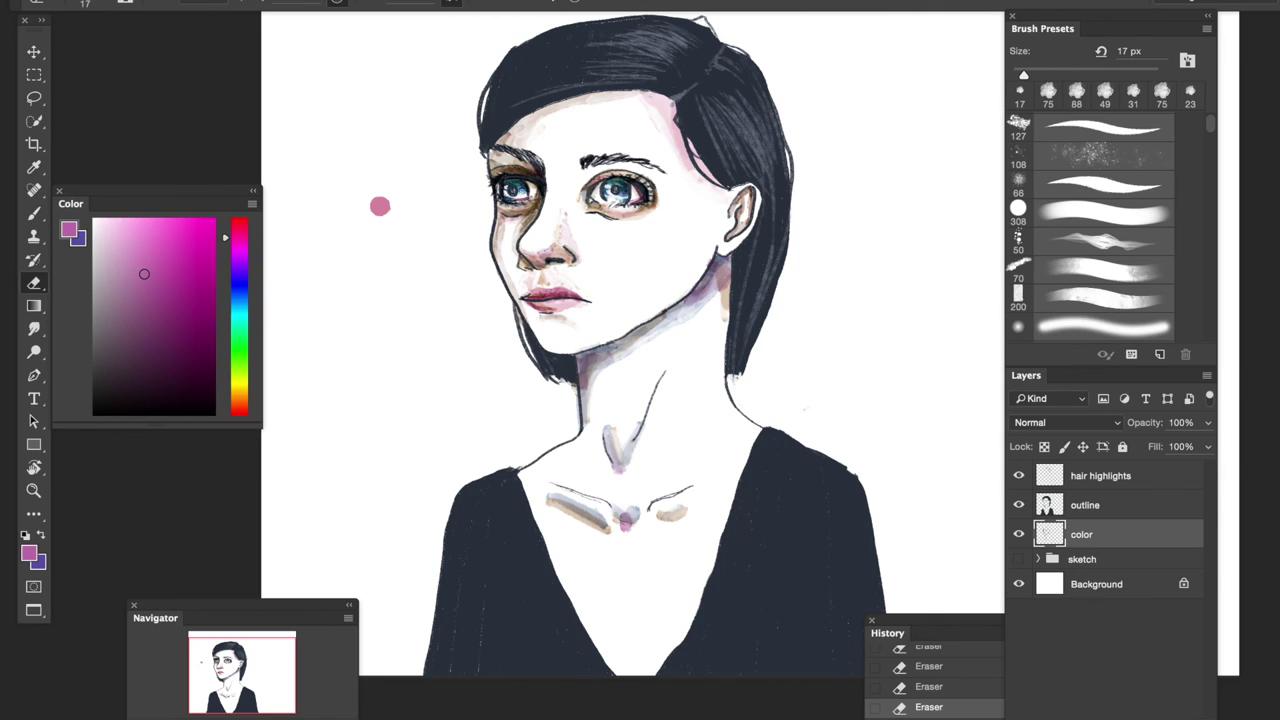
key(ctrl+minus)
key(ctrl+minus)
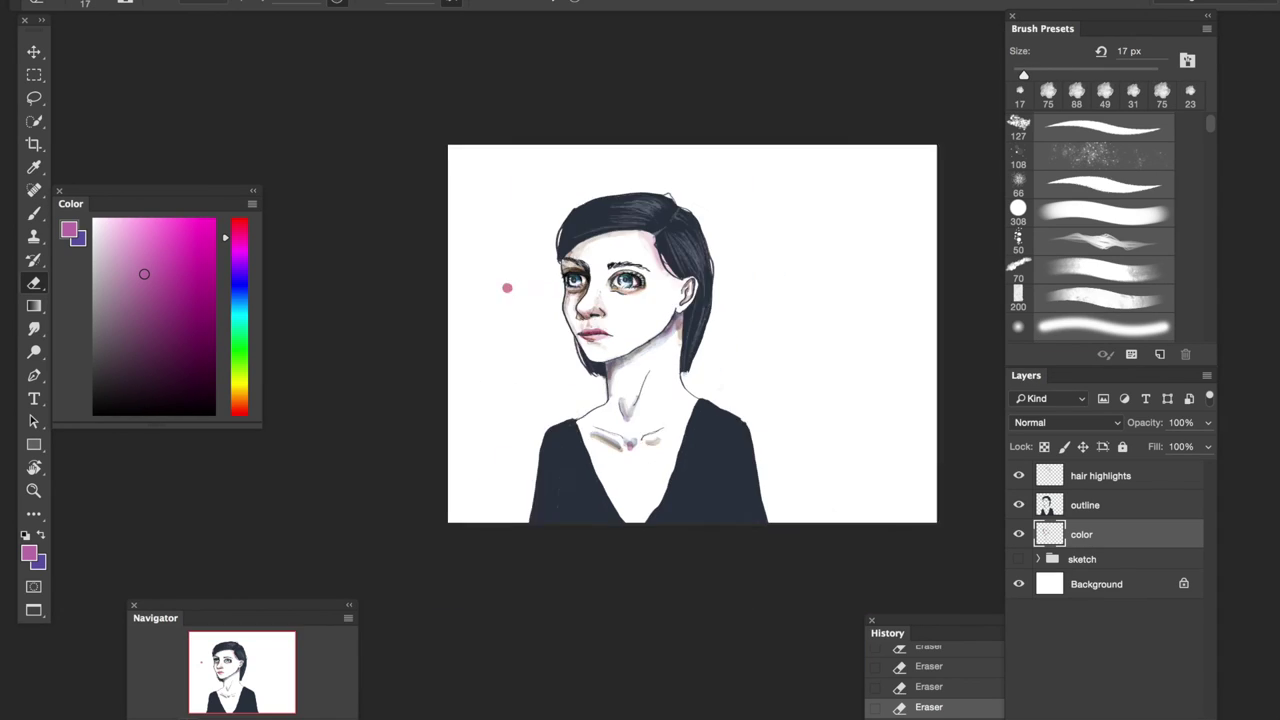
key(ctrl+minus)
shift+click(1085, 505)
- Lasso-select the figure, try a horizontal transform, then dismiss it and deselect
key(l)
drag(555, 393, 736, 398)
drag(600, 380, 660, 405)
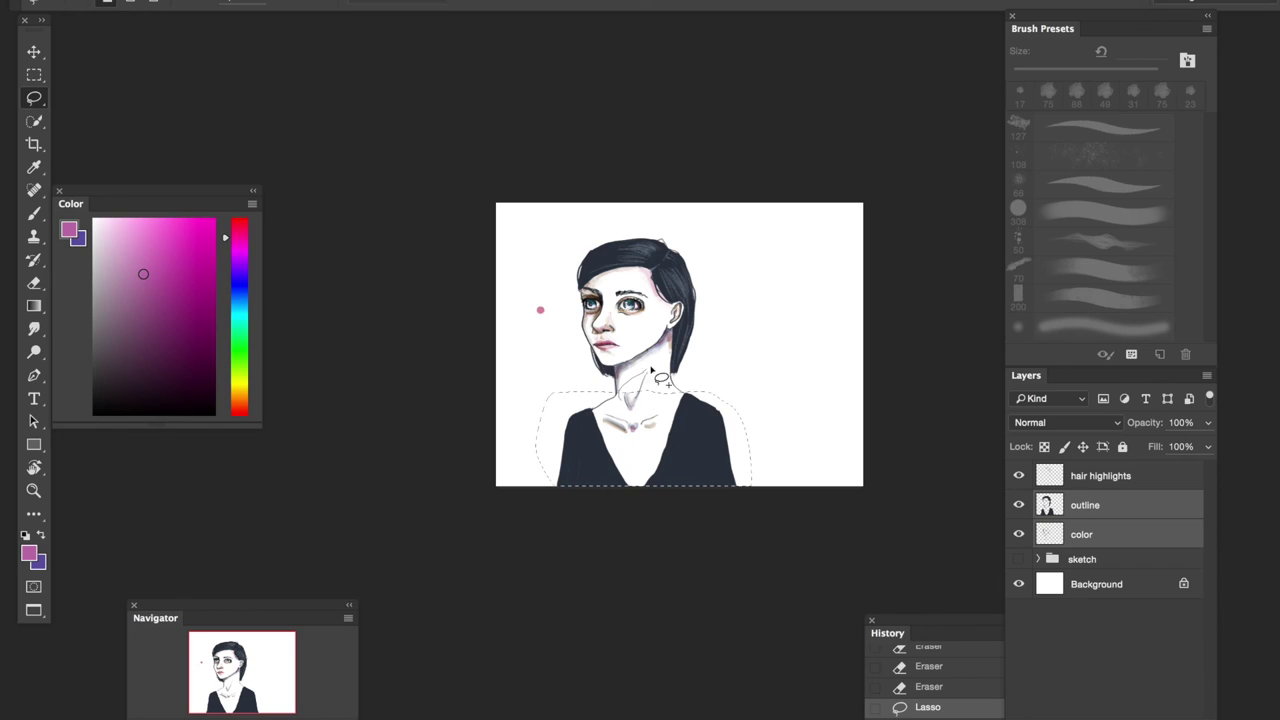
key(ctrl+t)
mouse_move(533, 362)
mouse_down()
mouse_move(522, 364)
mouse_move(537, 362)
mouse_up()
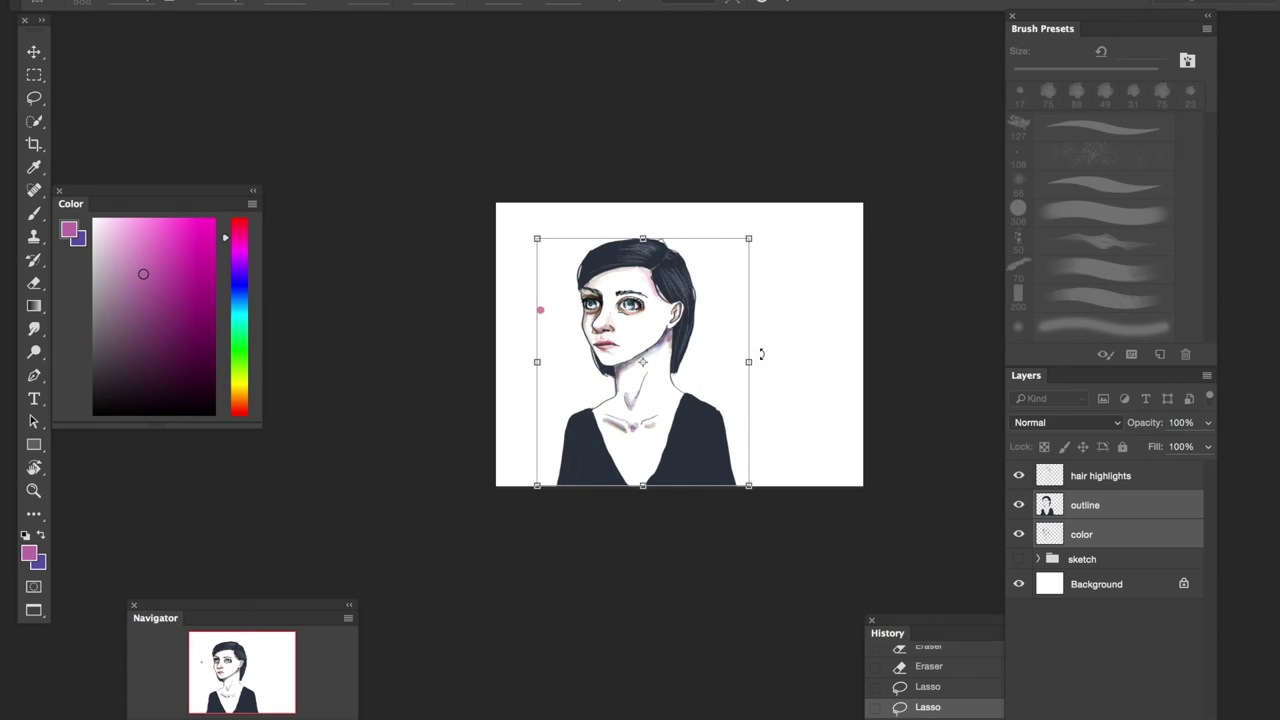
click(760, 6)
key(ctrl+d)
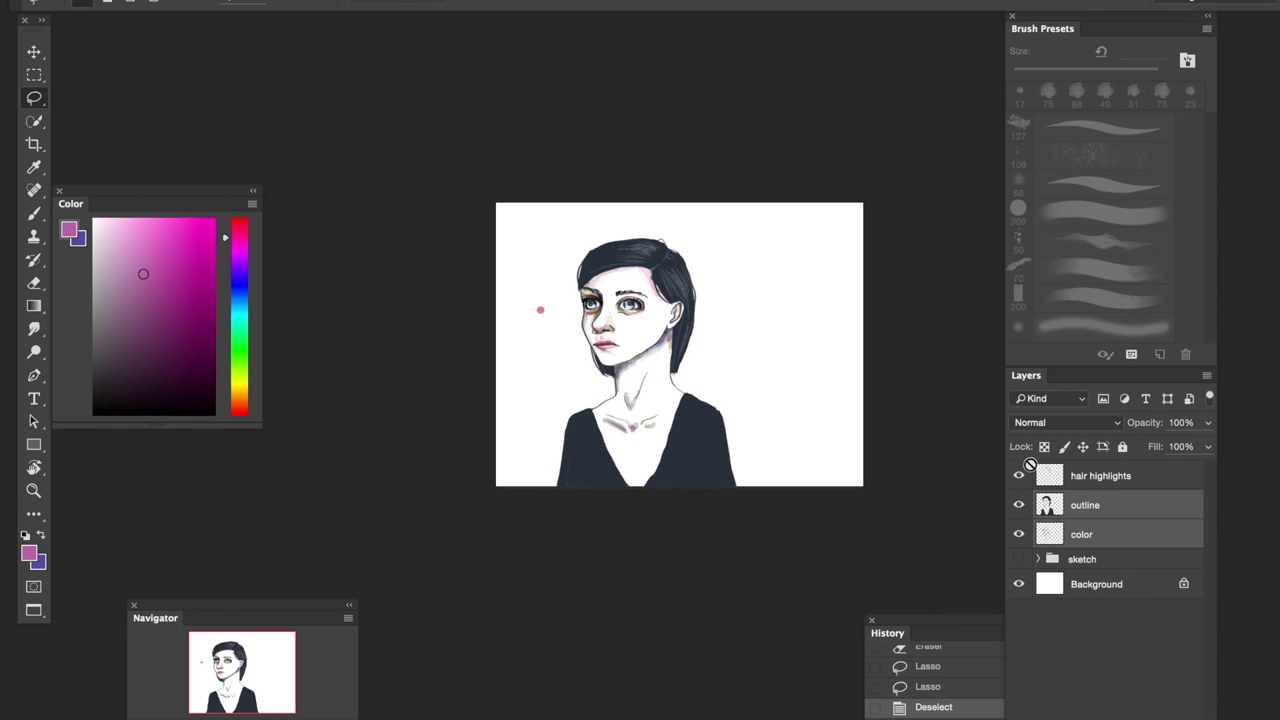
- Duplicate the three portrait layers and merge the copies into a single layer
drag(545, 484, 571, 580)
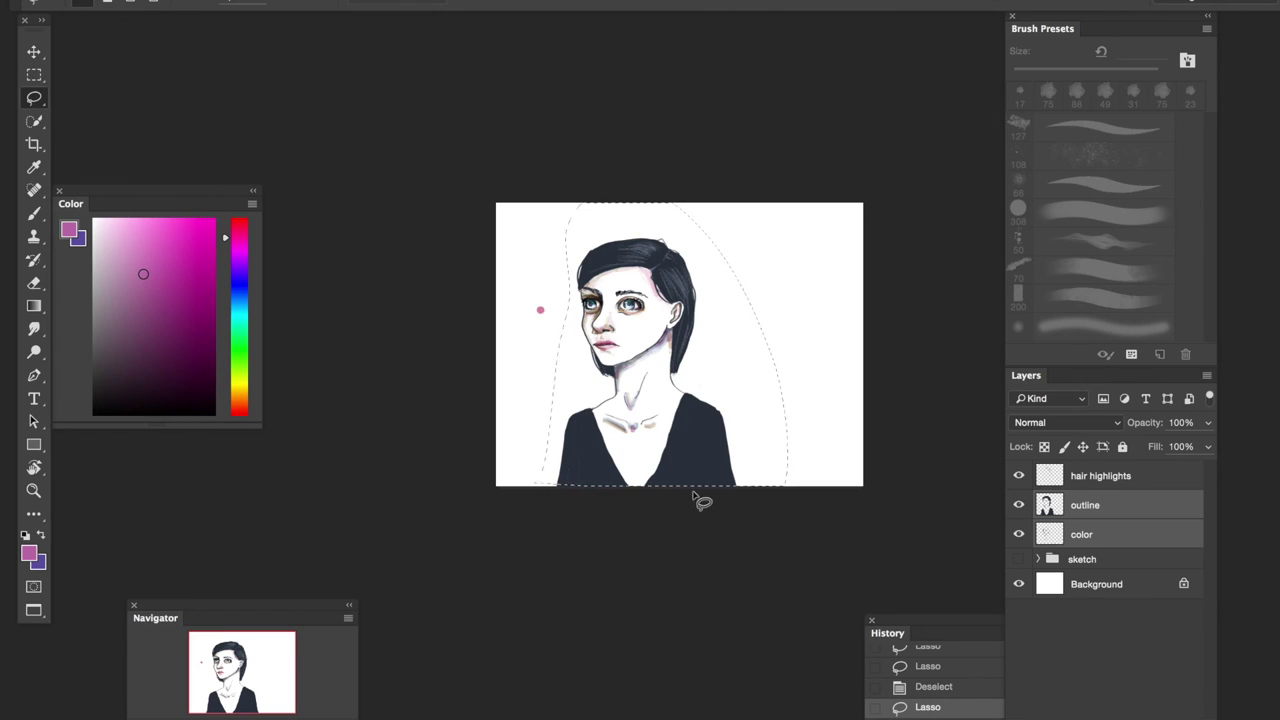
shift+click(1081, 480)
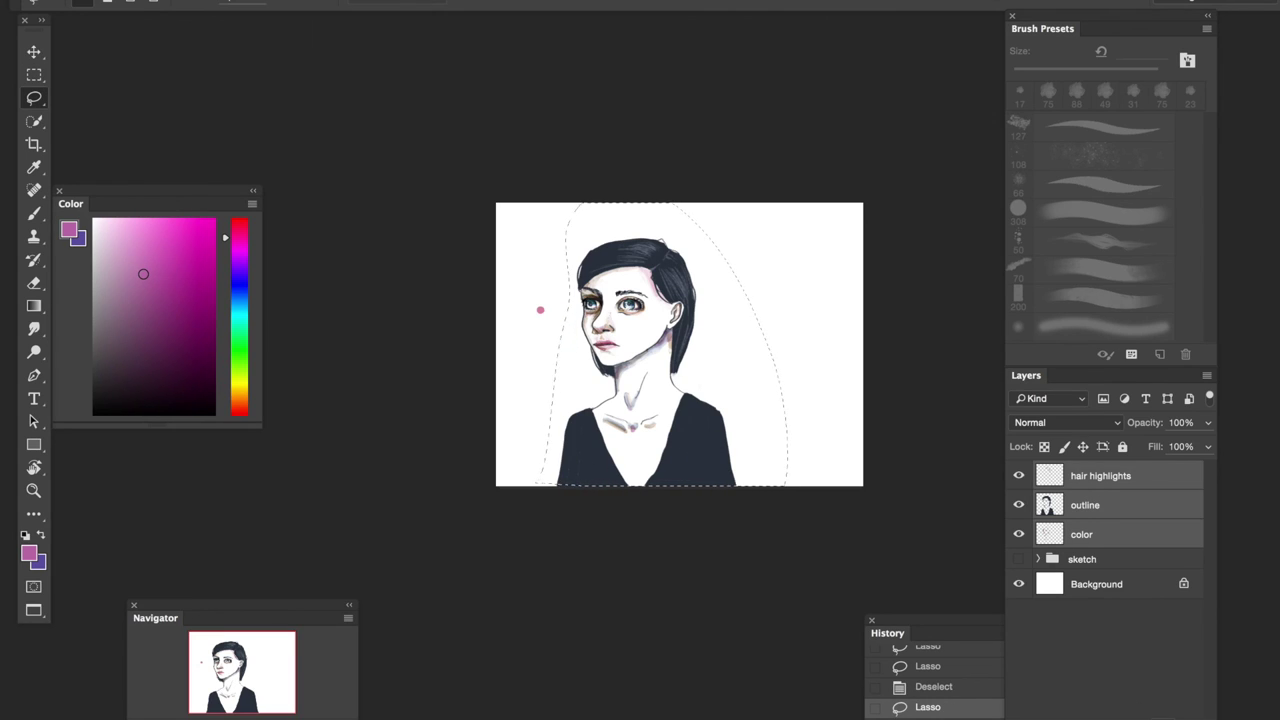
right_click(1080, 505)
click(960, 97)
click(775, 300)
right_click(1090, 510)
click(903, 514)
- Flip the merged copy horizontally and move it to the right of the original
click(240, 0)
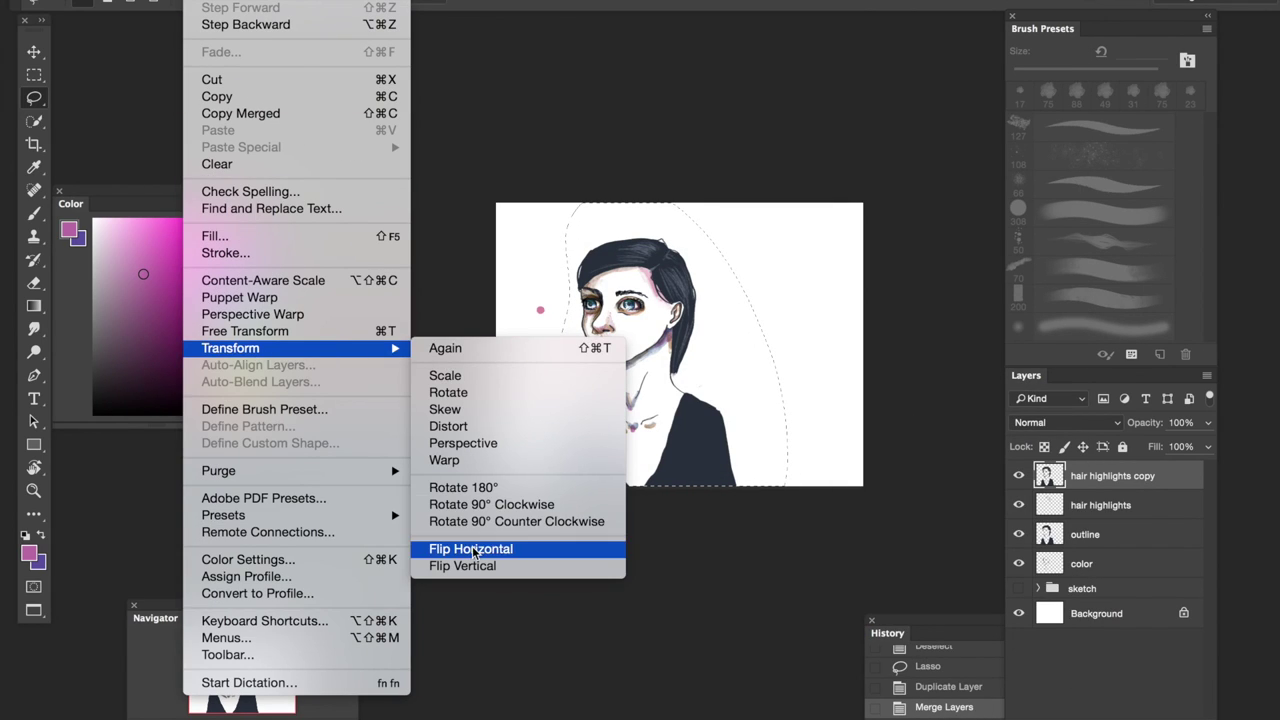
click(472, 549)
key(v)
drag(680, 420, 790, 425)
key(ctrl+d)
mouse_move(545, 453)
mouse_down()
mouse_move(540, 423)
mouse_move(591, 494)
mouse_up()
key(ctrl+a)
drag(772, 412, 775, 412)
- Erase the stray pink dot on the outline layer, enlarging the eraser
key(e)
click(562, 312)
key(ctrl+d)
click(535, 306)
key(bracketright)
key(bracketright)
key(bracketright)
key(alt+bracketleft)
key(alt+bracketleft)
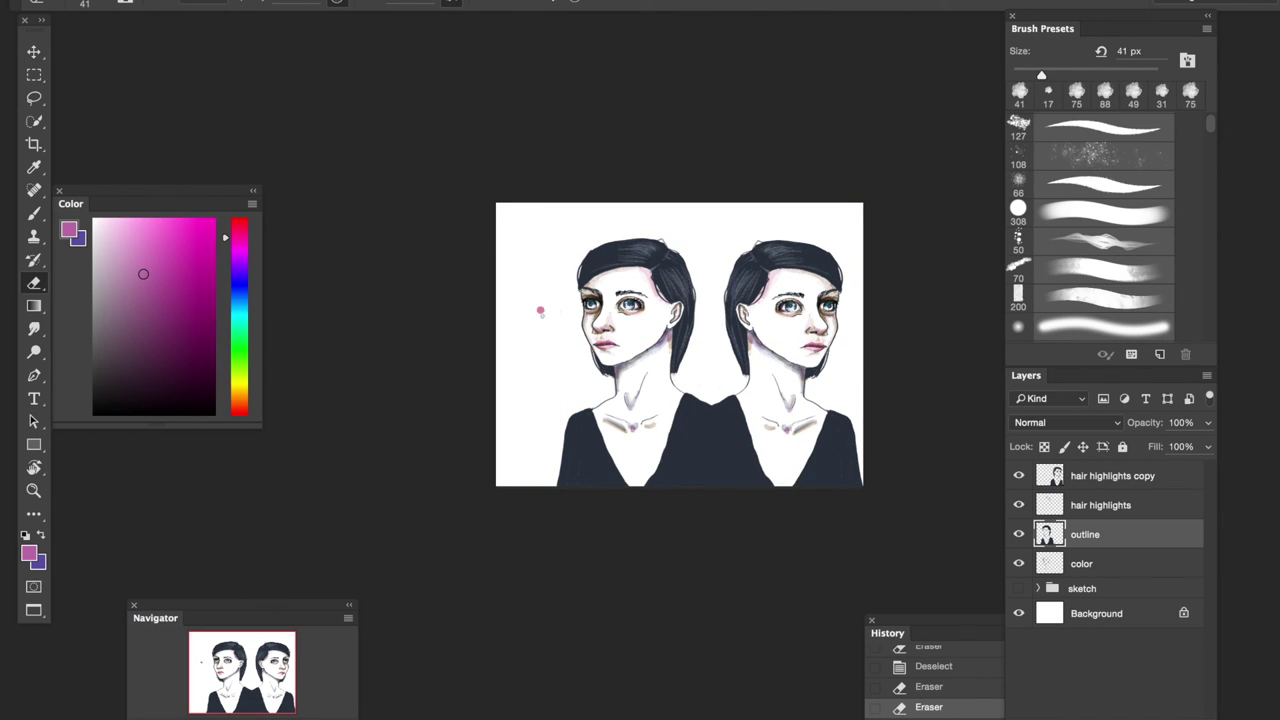
- Select outline through hair highlights copy and shift both portraits together, then reselect the mirrored copy
shift+click(1070, 563)
key(ctrl+a)
key(ctrl+alt+a)
key(v)
drag(800, 443, 765, 455)
key(ctrl+d)
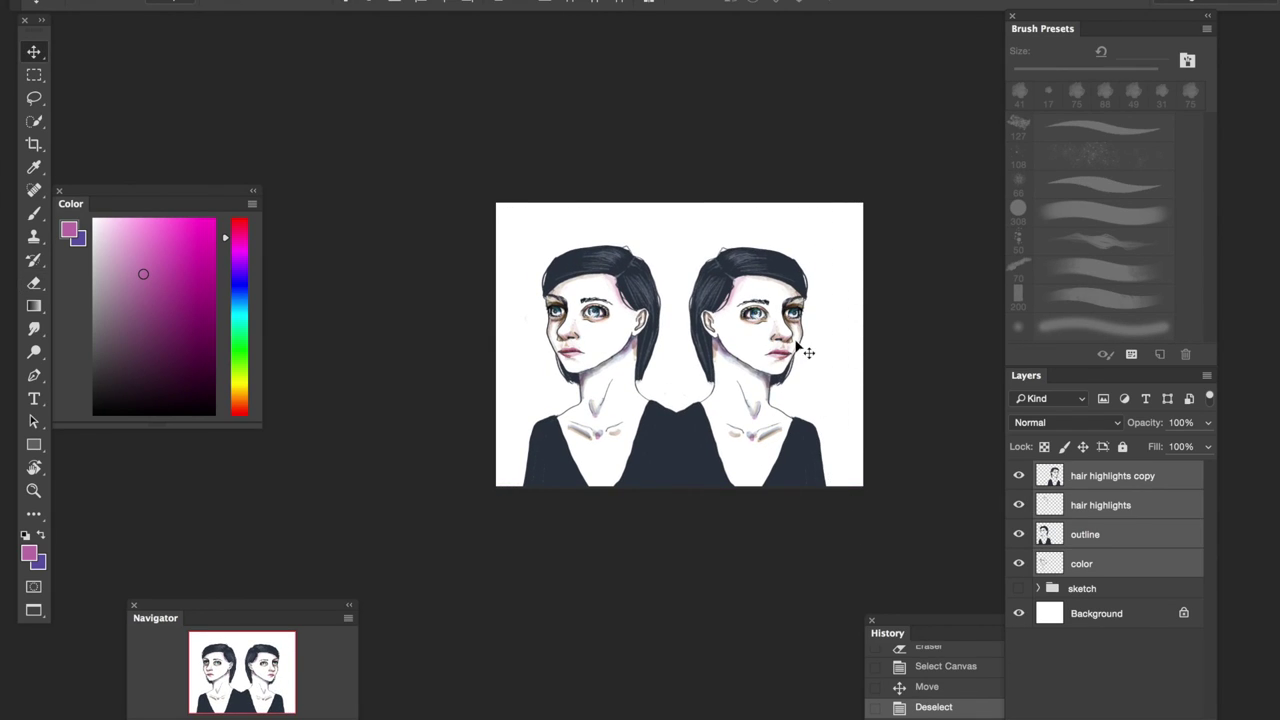
click(1068, 480)
click(440, 2)
- Liquify the mirrored copy: bloat the cheek, nose and eyes, forward-warp the right eye and left jaw
click(460, 111)
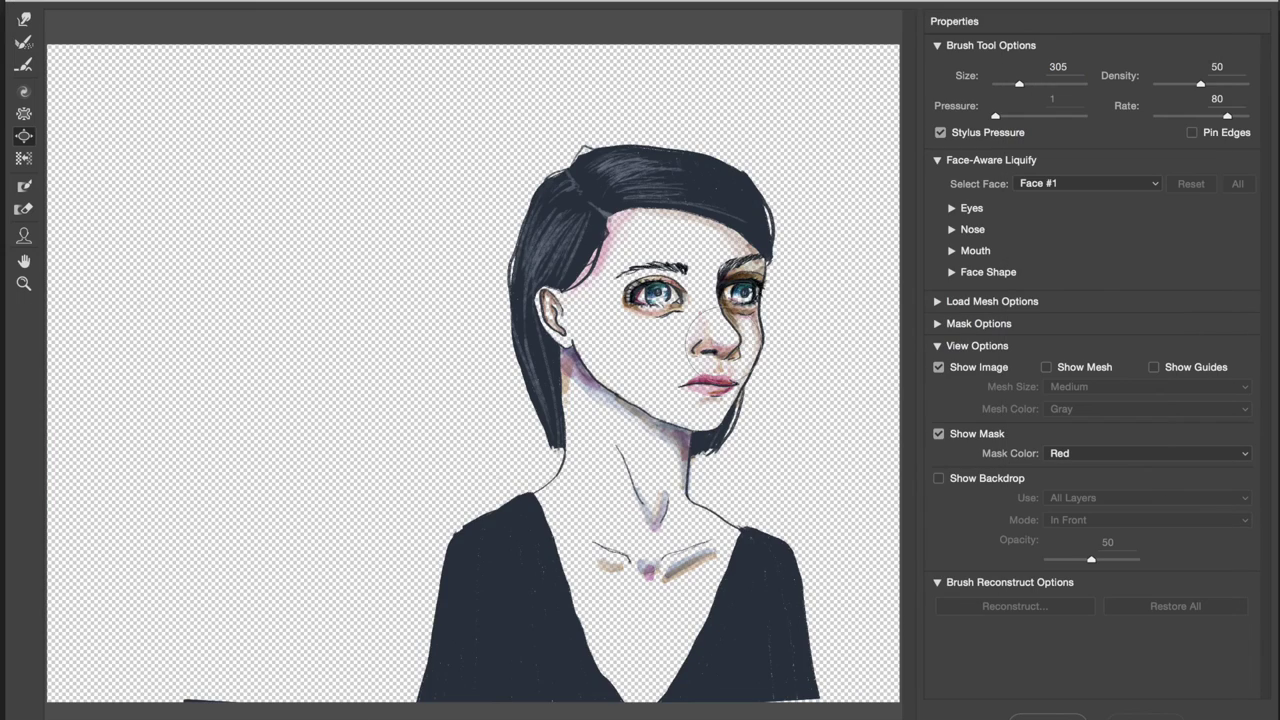
drag(740, 345, 807, 343)
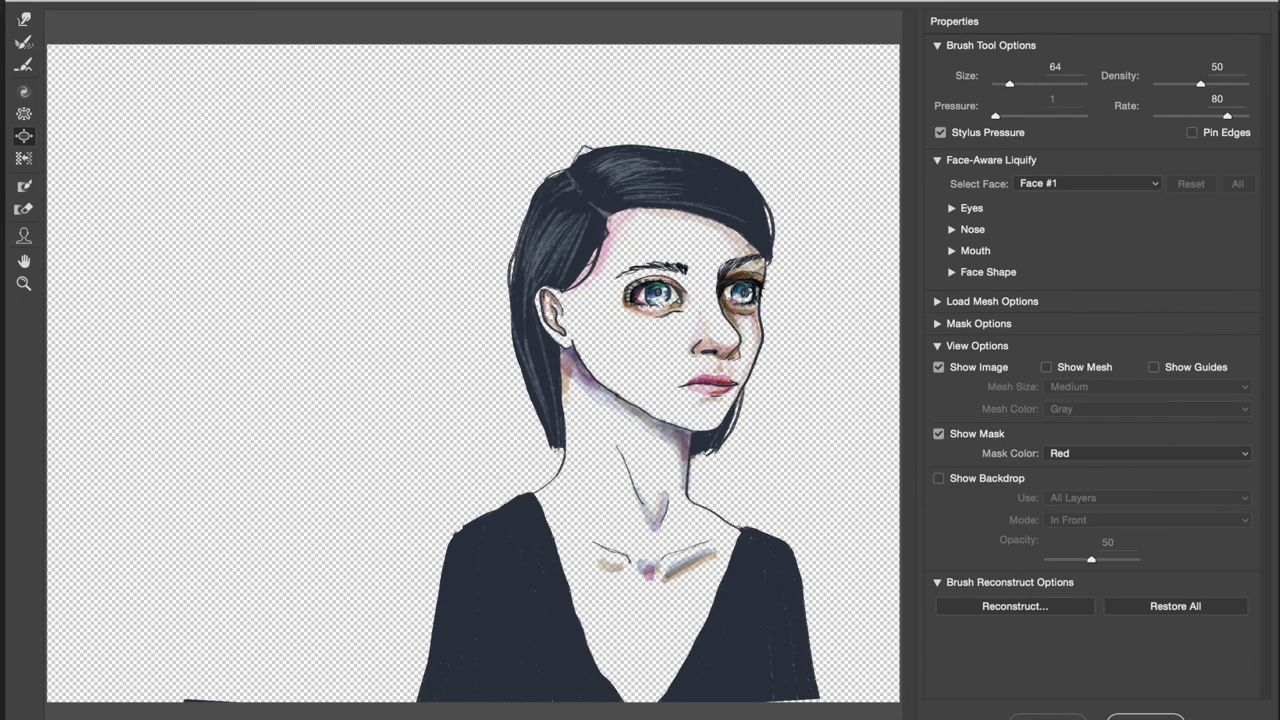
mouse_move(829, 229)
mouse_down()
mouse_move(705, 400)
mouse_move(528, 271)
mouse_move(829, 214)
mouse_up()
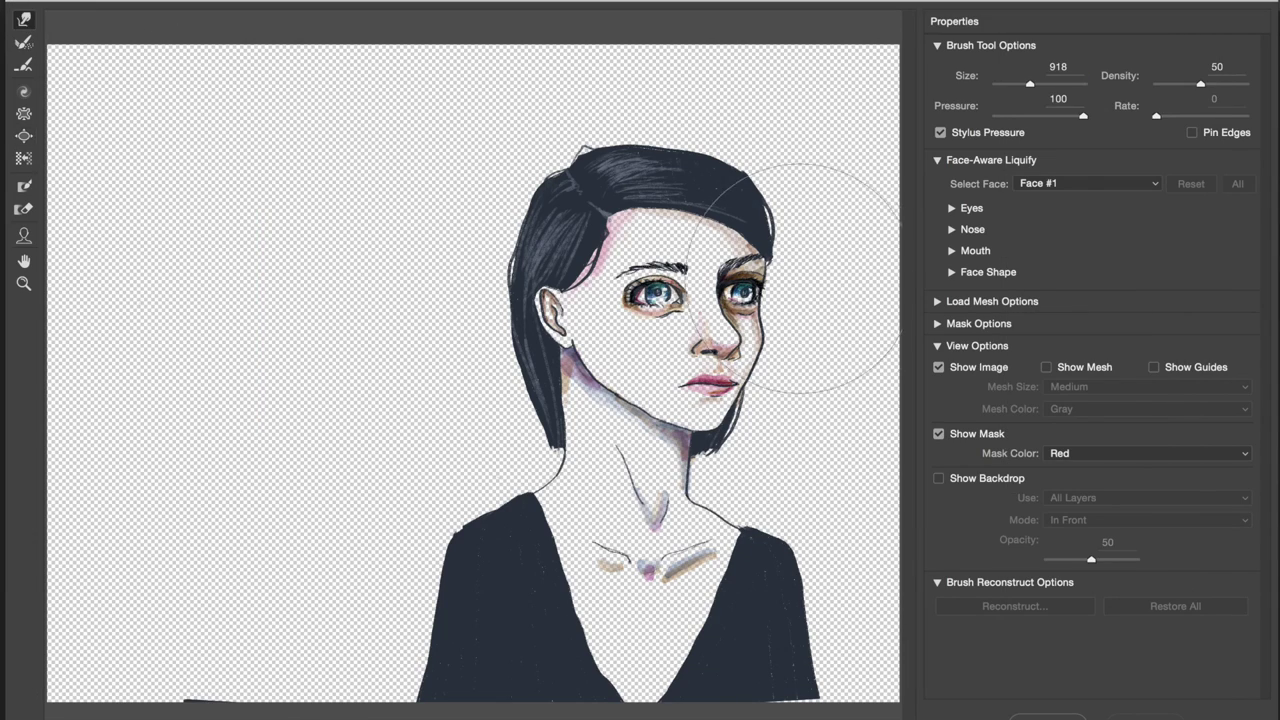
key(w)
drag(790, 292, 740, 345)
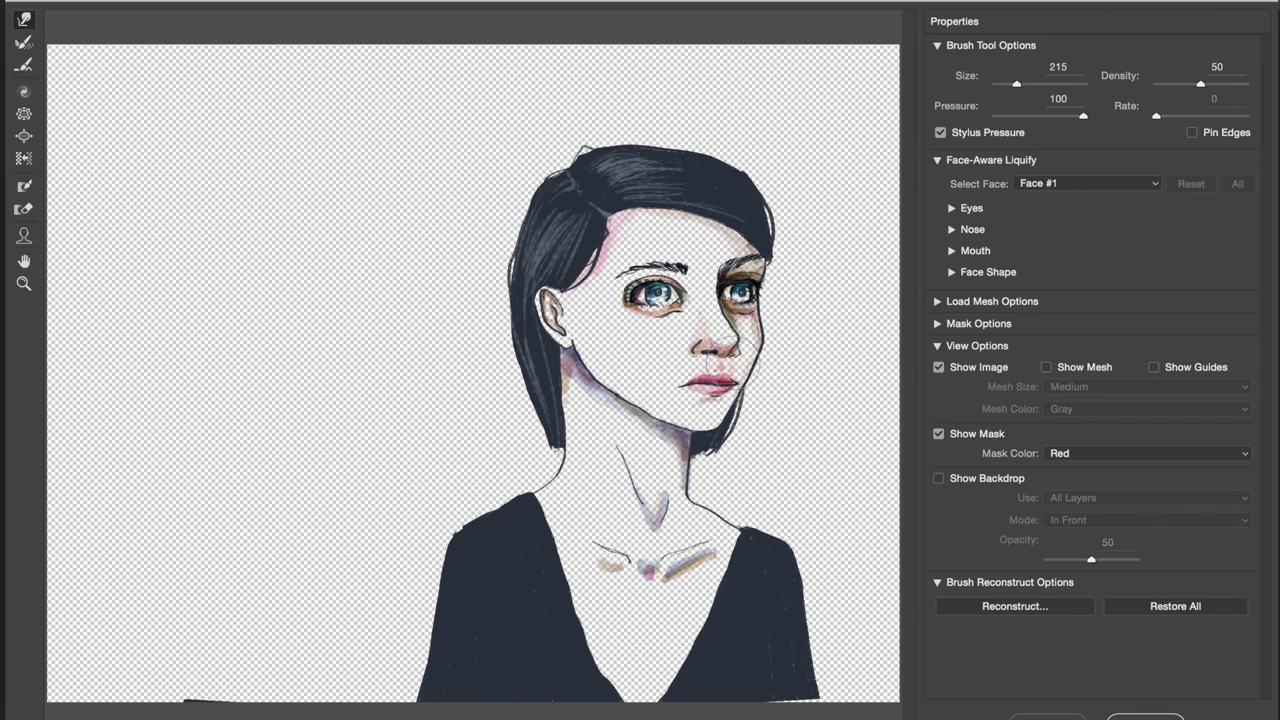
drag(620, 400, 600, 392)
click(1145, 716)
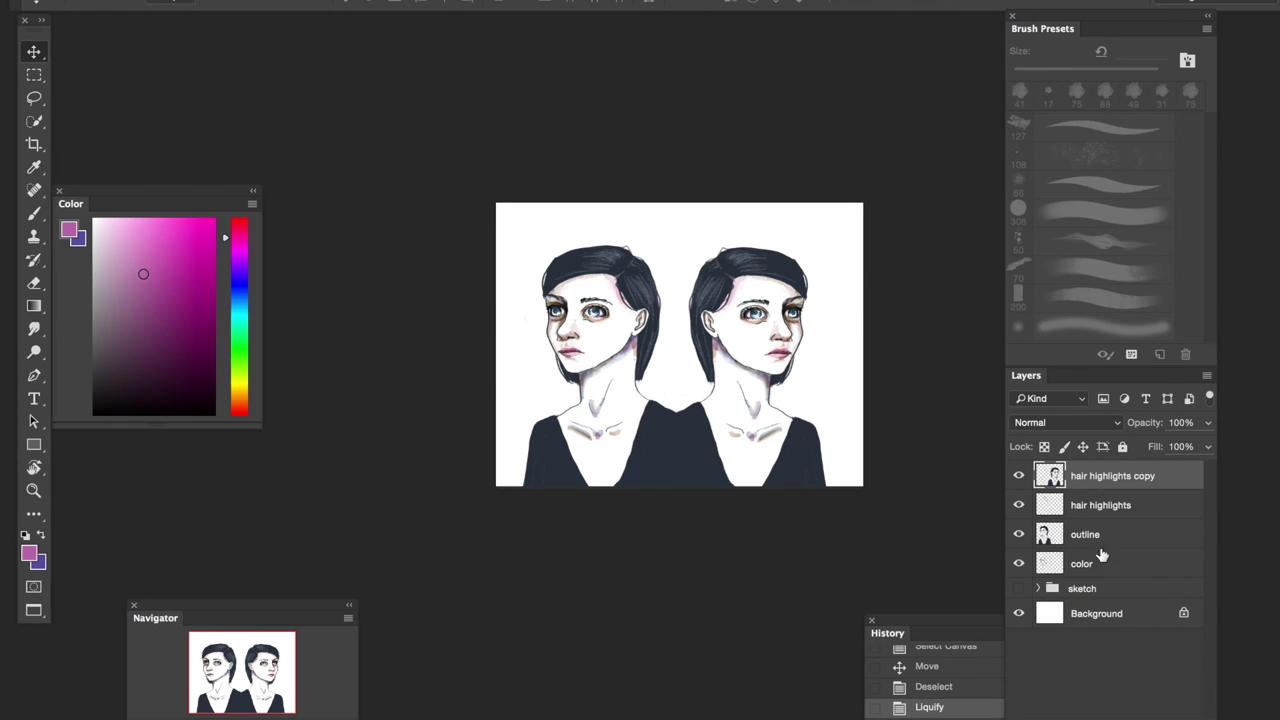
- Add a new empty layer and choose the large cloud-shaped splatter brush
key(ctrl+shift+alt+n)
key(b)
drag(1208, 120, 1212, 215)
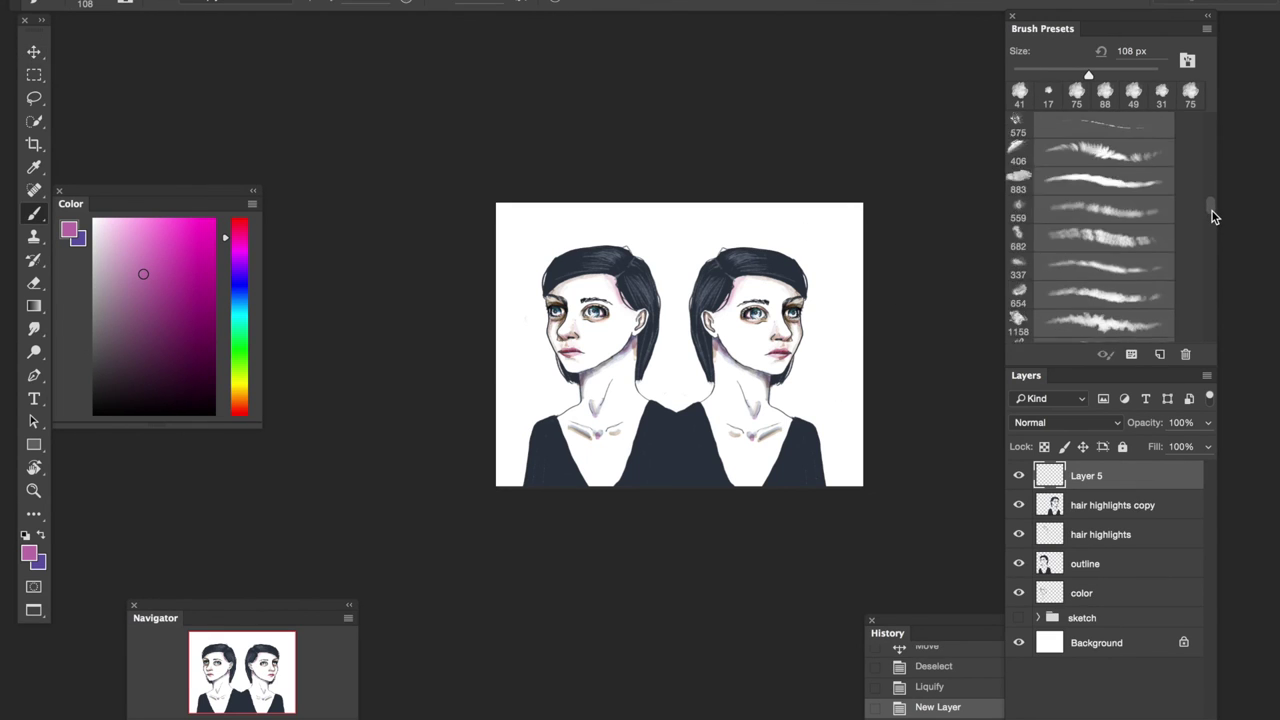
drag(1212, 216, 1207, 256)
click(1100, 326)
click(840, 345)
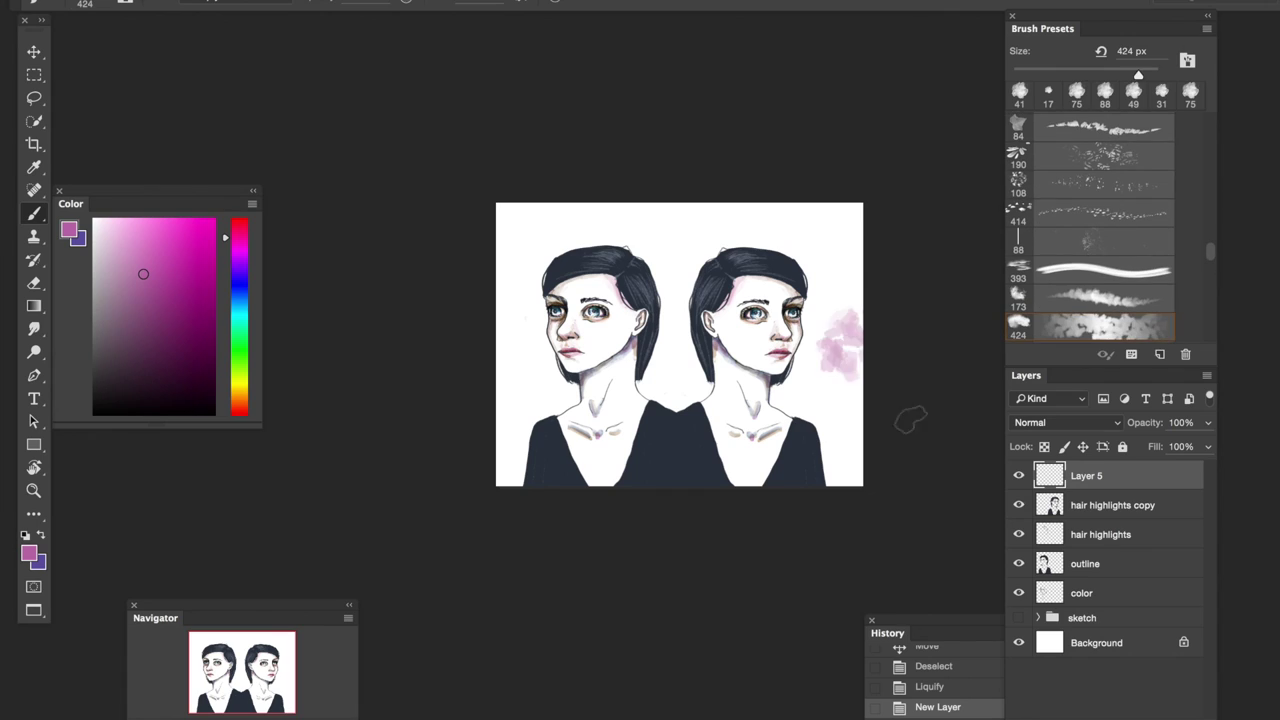
click(1159, 354)
key(Return)
- Enlarge the brush to about 506 px and stamp white splatter over the hair and tops
click(35, 3)
drag(683, 213, 772, 224)
click(238, 286)
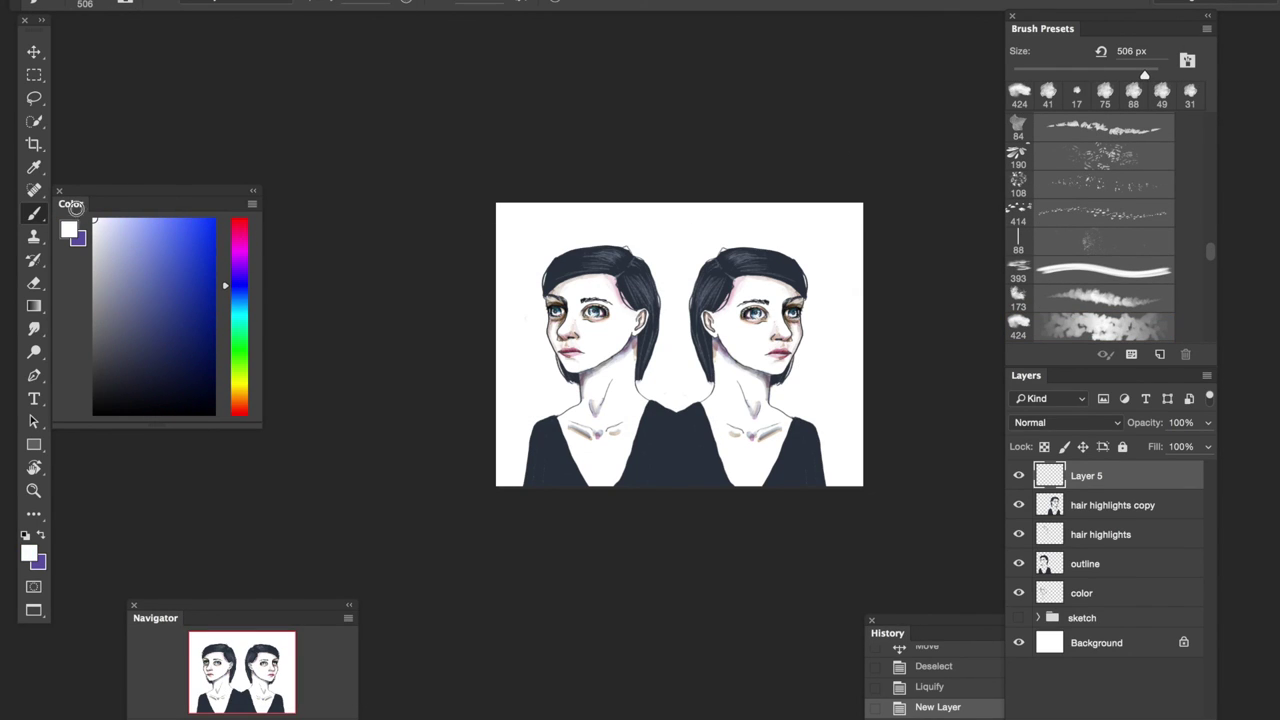
click(600, 262)
click(540, 458)
click(655, 440)
click(688, 450)
drag(650, 335, 640, 288)
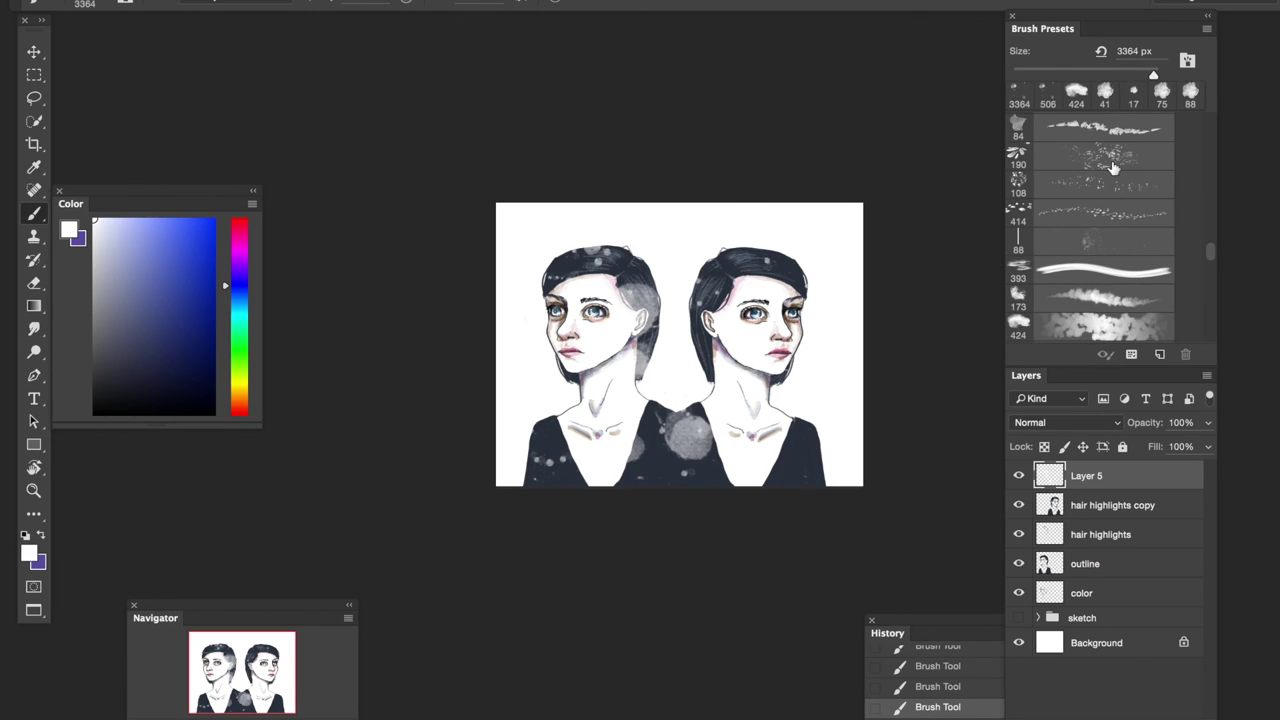
- Try pale yellow and peach painting colours, then settle on a dark teal
click(240, 248)
click(116, 218)
click(240, 383)
click(138, 256)
drag(240, 398, 241, 407)
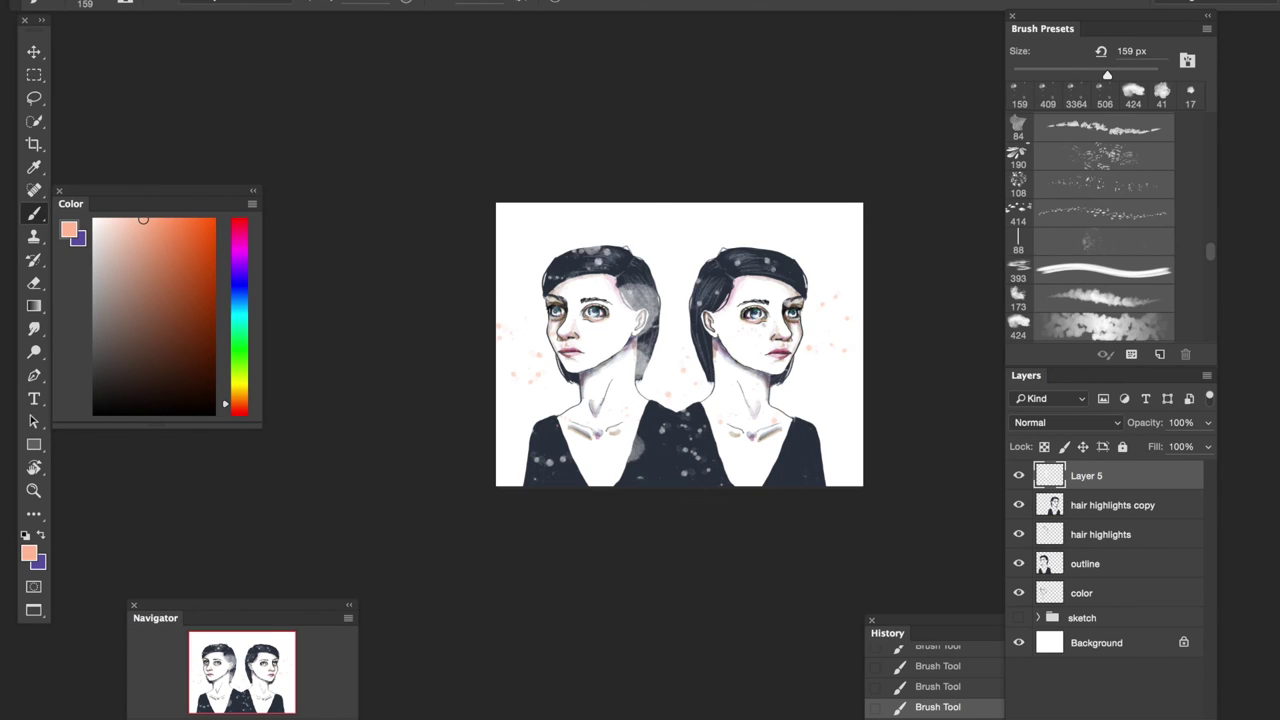
click(240, 320)
click(240, 307)
click(131, 333)
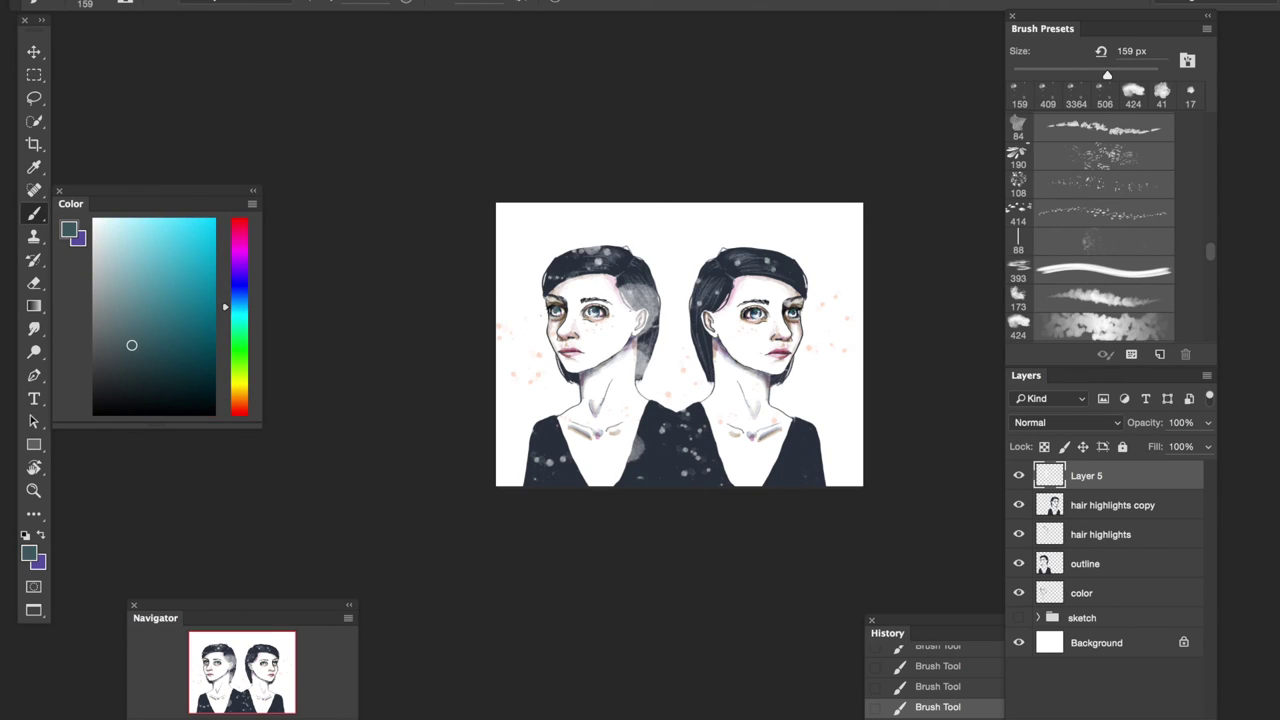